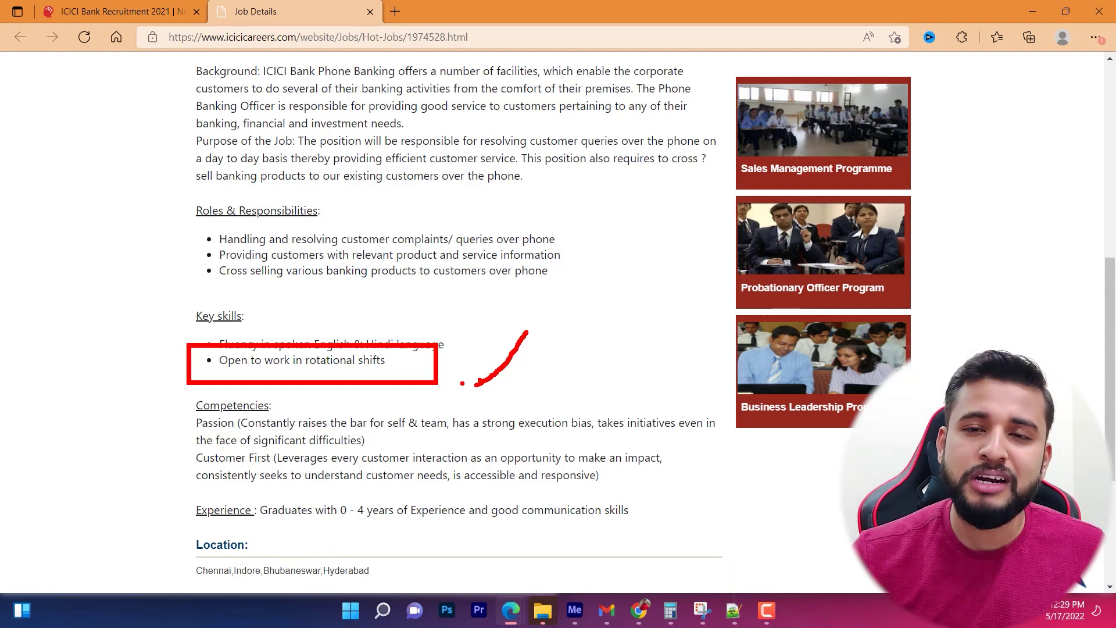
key("Escape")
scroll(358, 377, "down", 1)
scroll(359, 377, "down", 1)
mouse_move(164, 300)
left_mouse_down()
mouse_move(316, 392)
mouse_move(744, 421)
mouse_move(725, 441)
left_mouse_up()
mouse_move(51, 288)
left_mouse_down()
mouse_move(53, 314)
mouse_move(112, 372)
left_mouse_up()
left_click_drag(121, 359, 130, 384)
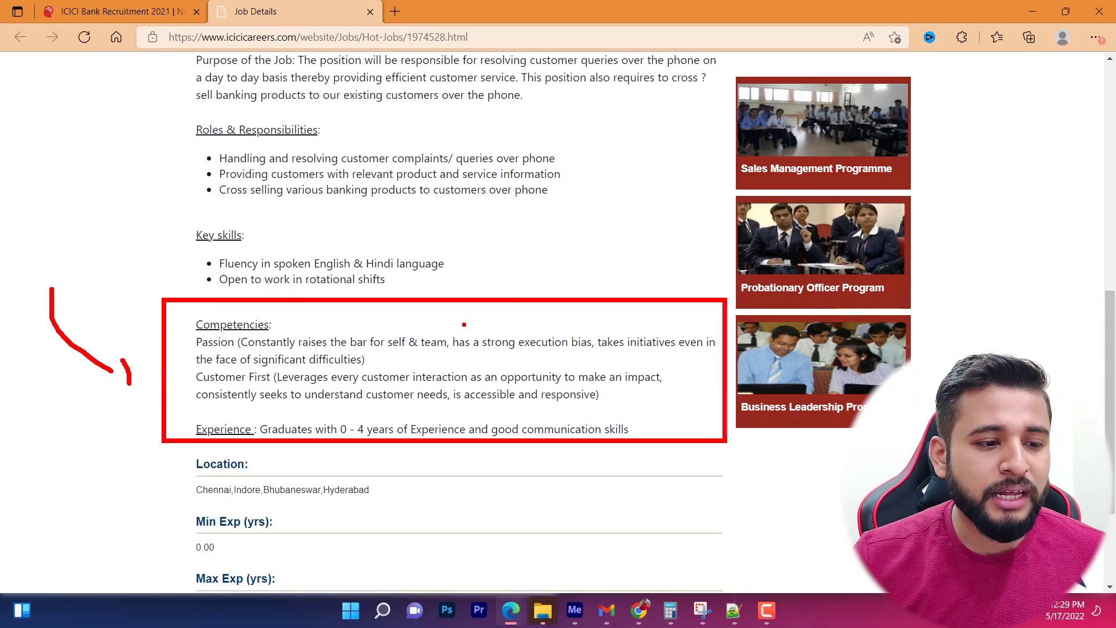
left_click_drag(430, 358, 474, 358)
left_click(557, 345)
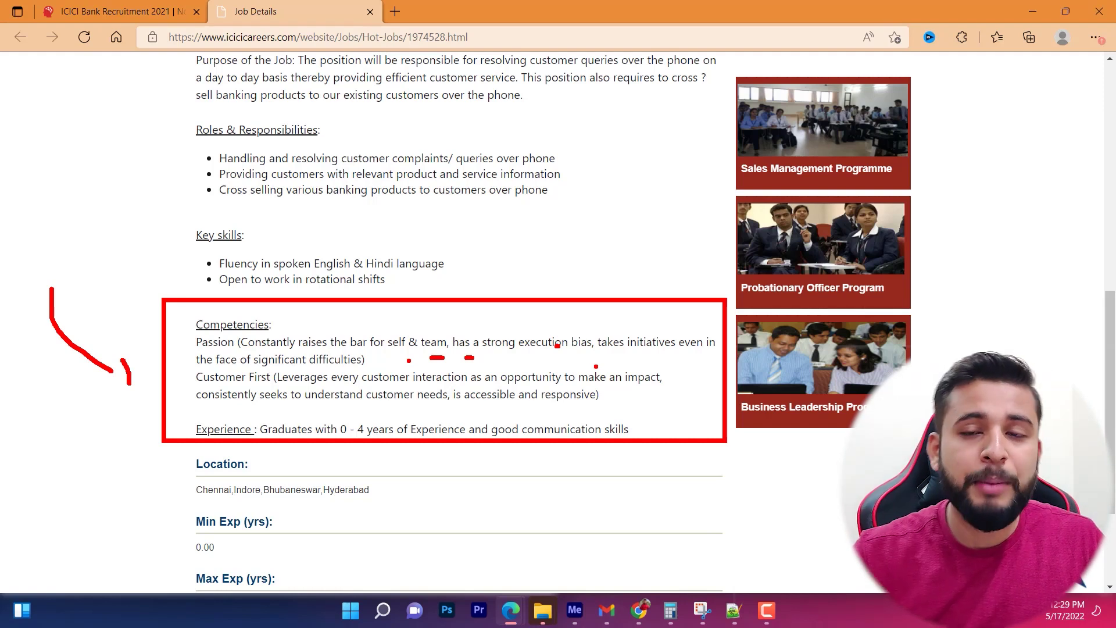
key("Escape")
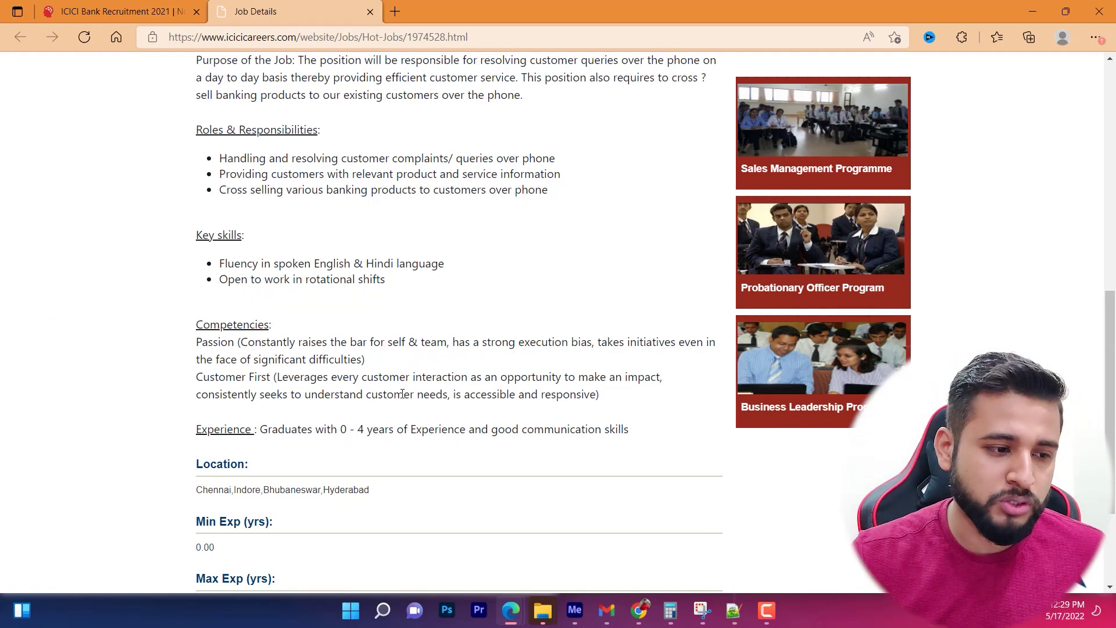
mouse_move(174, 362)
left_mouse_down()
mouse_move(429, 400)
mouse_move(734, 386)
mouse_move(713, 394)
left_mouse_up()
left_click_drag(725, 302, 697, 352)
key("Escape")
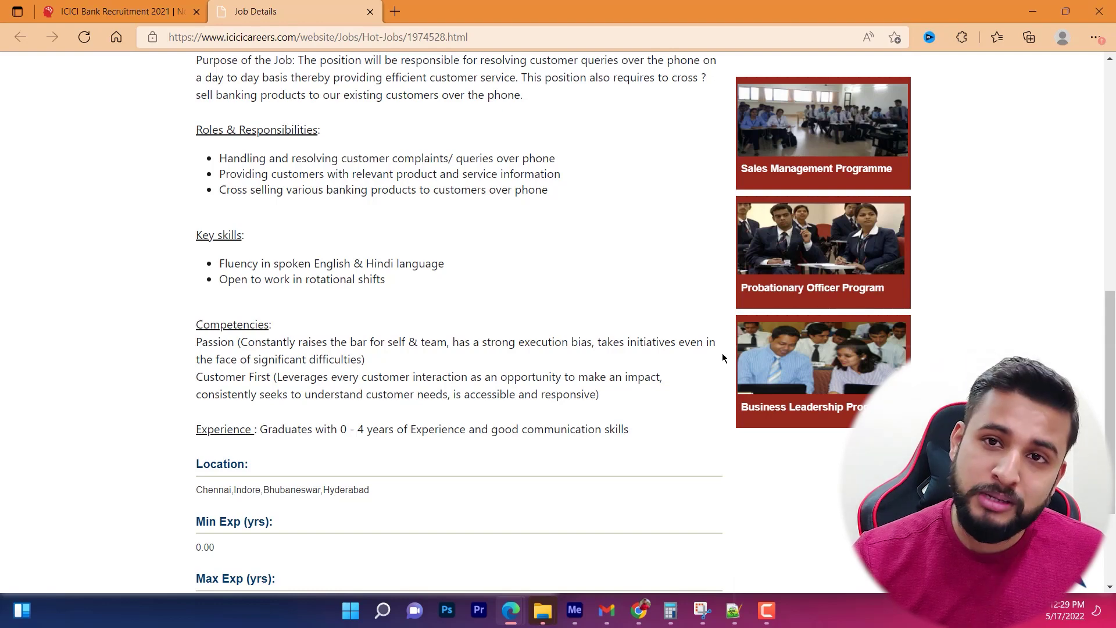
scroll(483, 327, "down", 3)
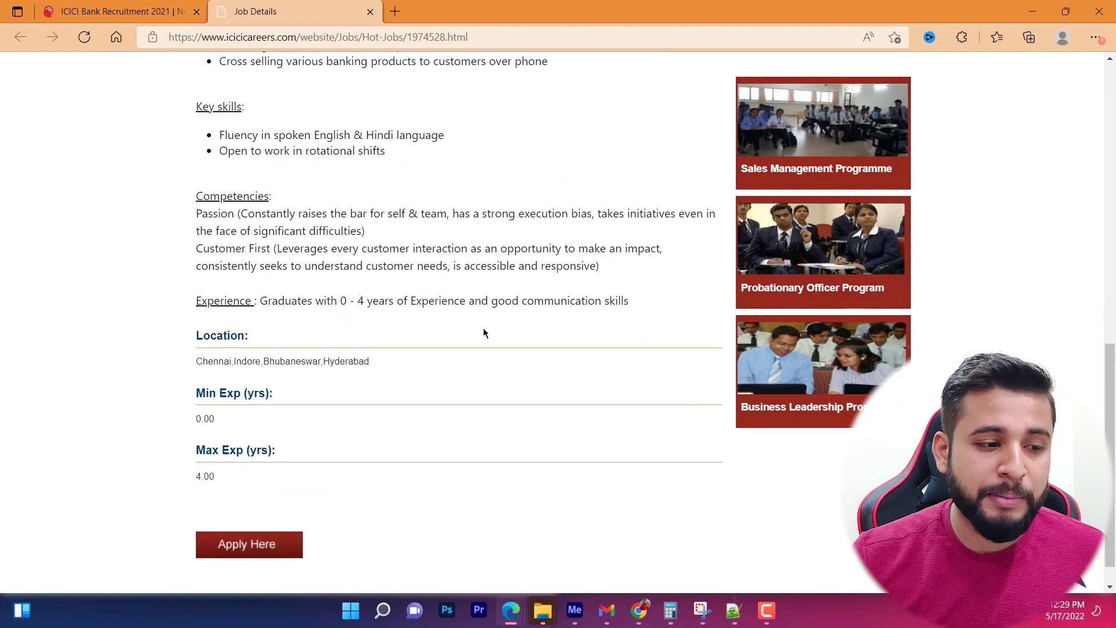
mouse_move(182, 217)
left_mouse_down()
mouse_move(653, 267)
mouse_move(675, 252)
left_mouse_up()
left_click_drag(689, 192, 684, 244)
key("Escape")
scroll(685, 250, "up", 15)
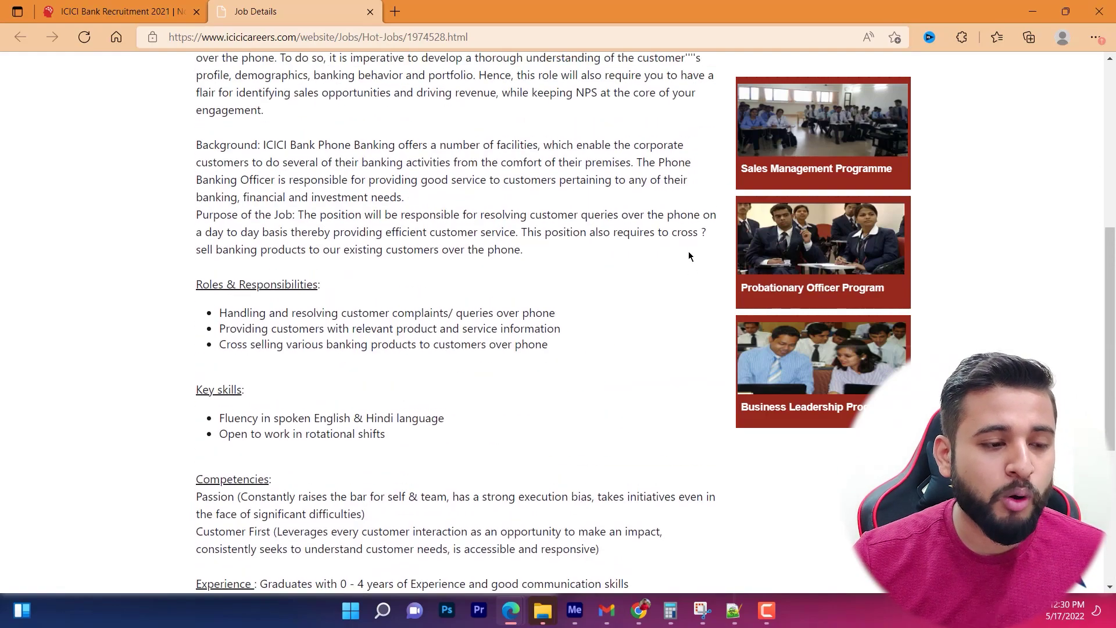
scroll(510, 218, "down", 3)
scroll(203, 284, "up", 3)
mouse_move(147, 190)
left_mouse_down()
mouse_move(740, 581)
mouse_move(735, 617)
left_mouse_up()
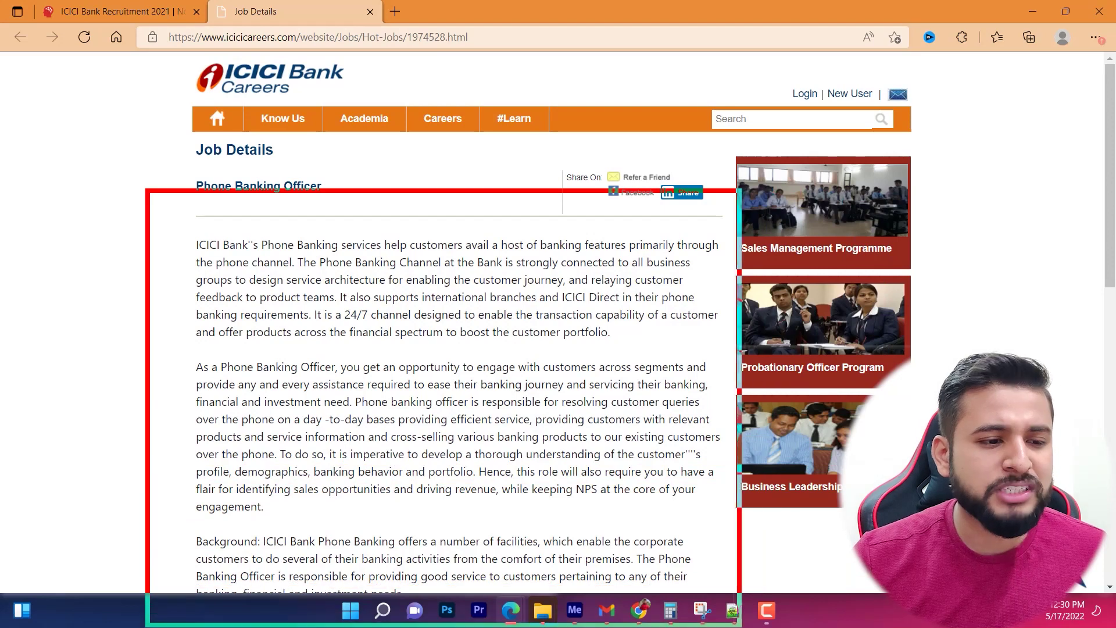
key("Escape")
scroll(716, 400, "down", 3)
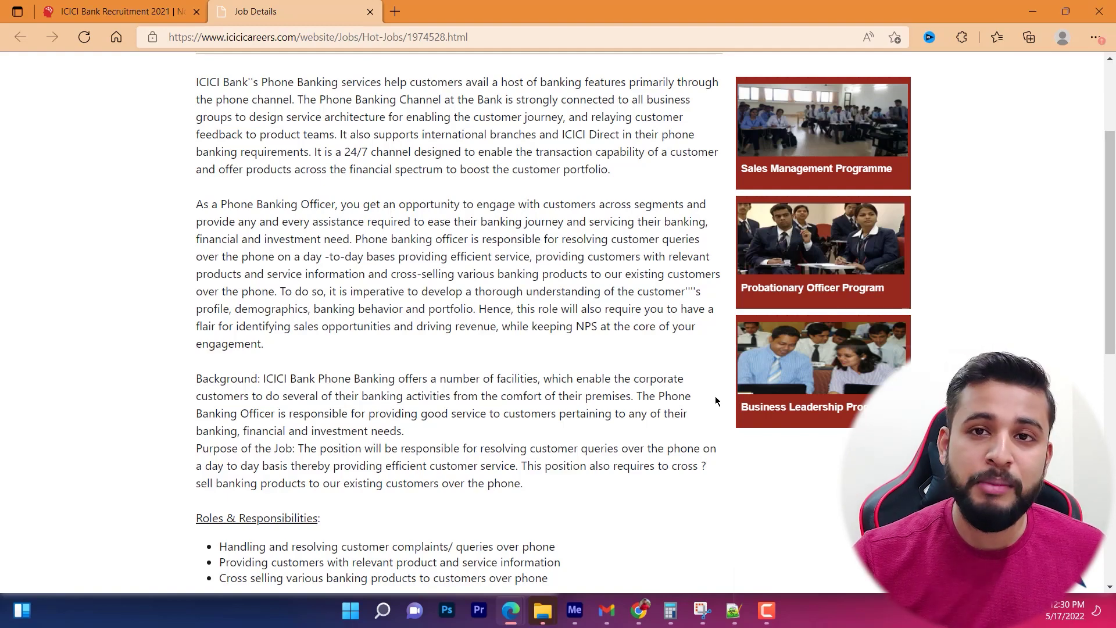
scroll(715, 396, "down", 10)
Start applying for the Phone Banking Officer job and begin entering the login username.
left_click(249, 510)
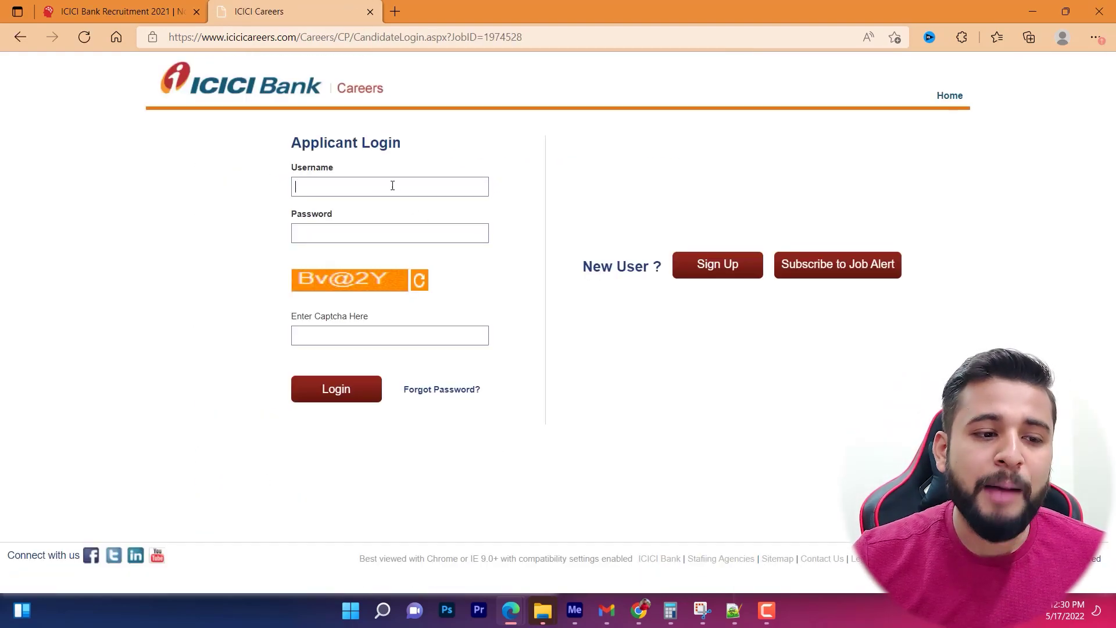
left_click_drag(576, 215, 773, 338)
mouse_move(210, 110)
left_mouse_down()
mouse_move(498, 466)
mouse_move(550, 483)
left_mouse_up()
left_click_drag(797, 108, 708, 233)
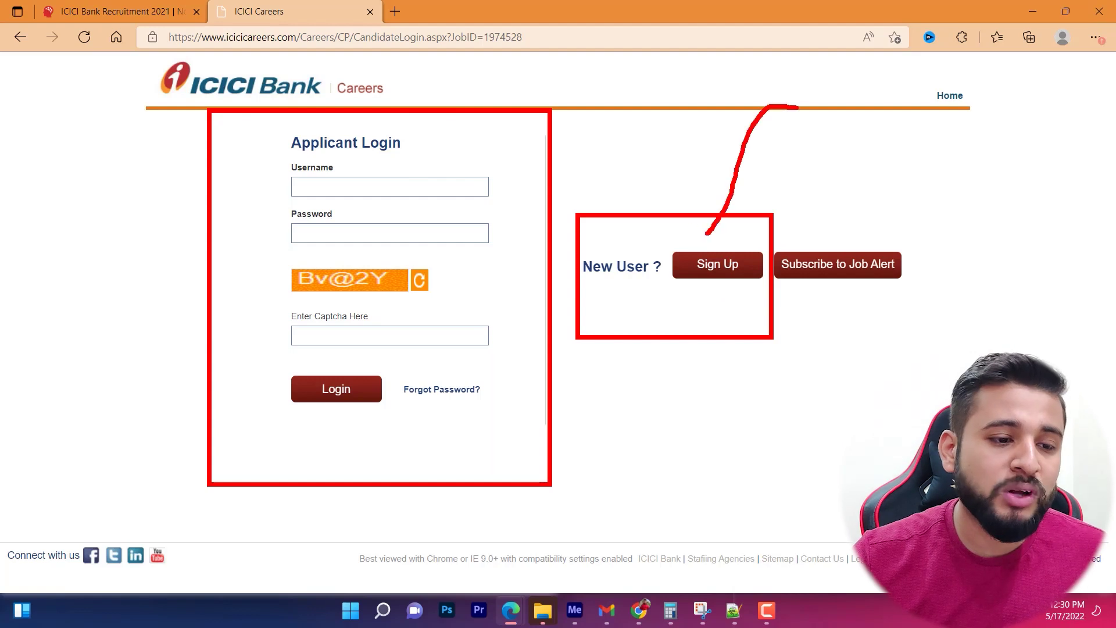
key("Escape")
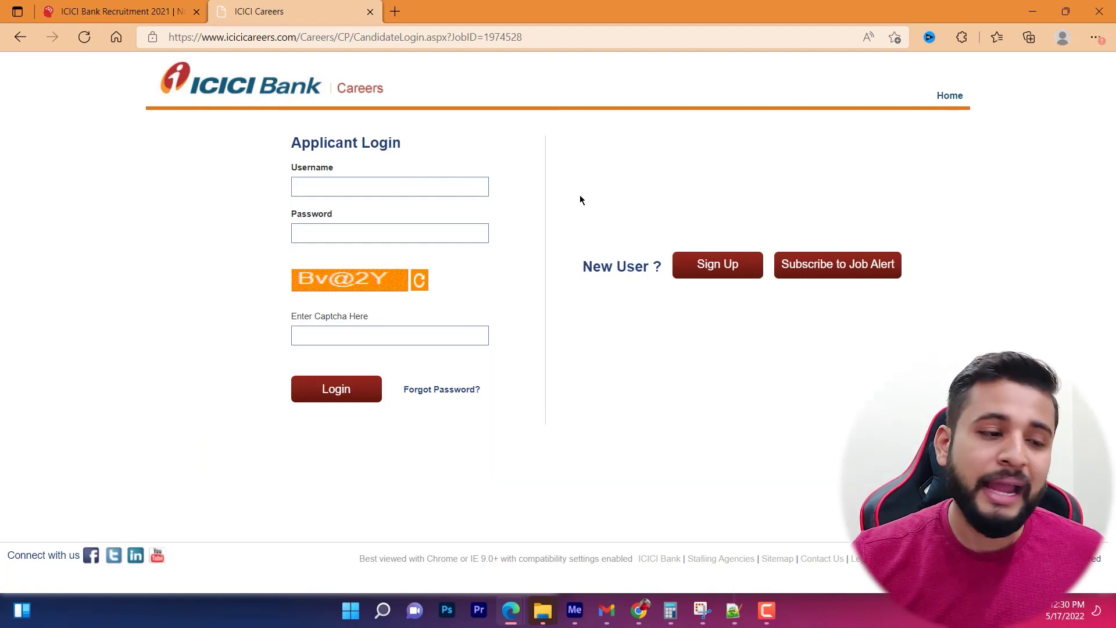
left_click(440, 192)
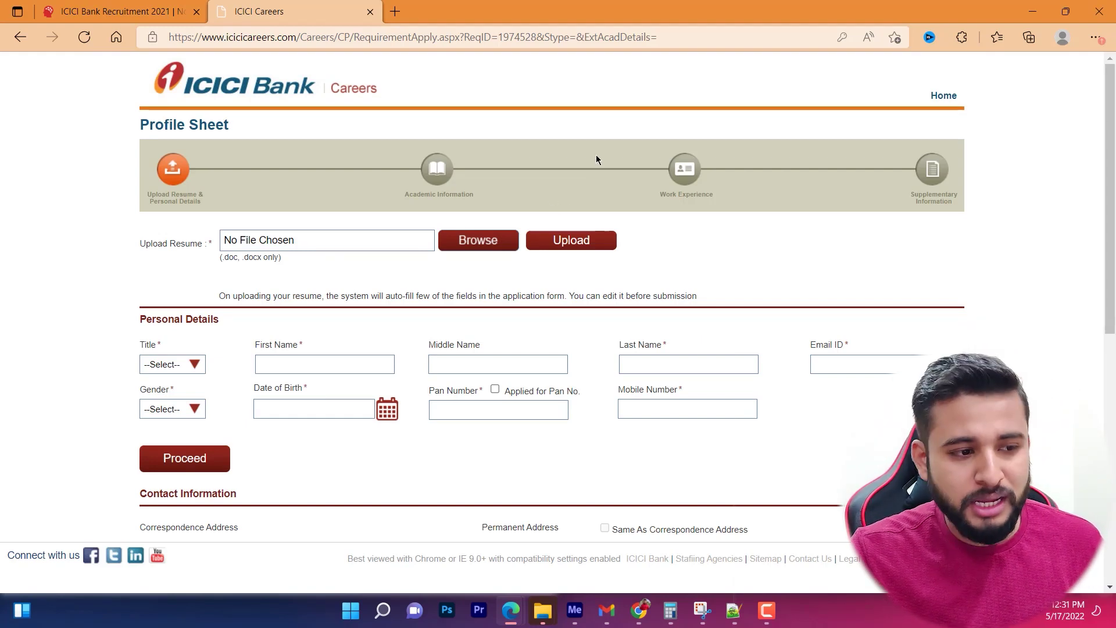
Try uploading Resume.pdf from D:\Documents Personal and dismiss the wrong-format warning.
left_click(486, 243)
left_click(79, 409)
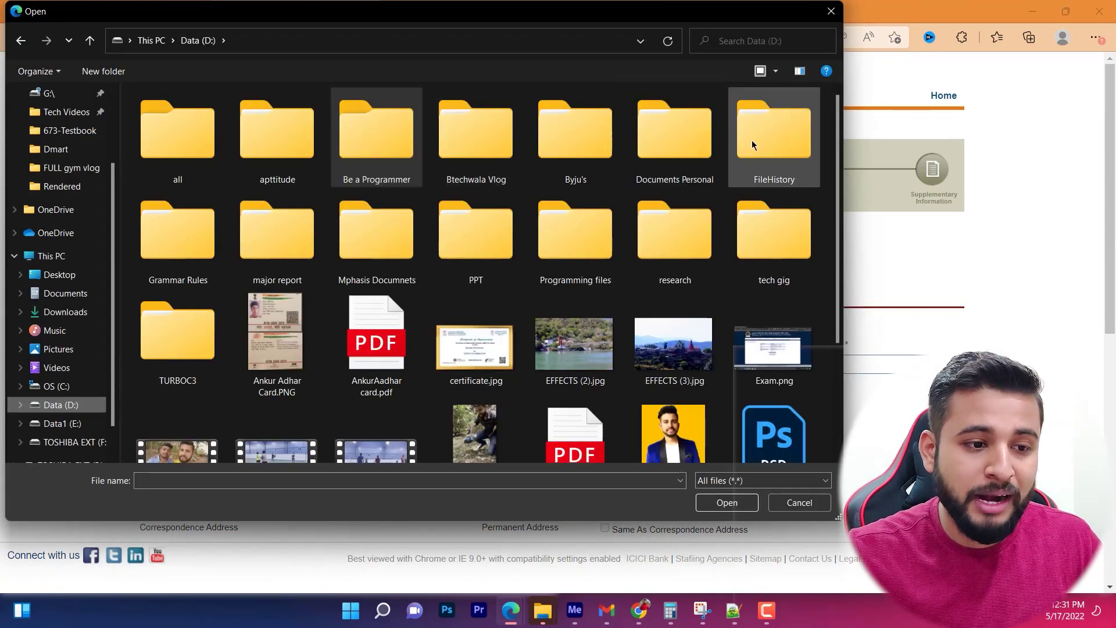
double_click(694, 130)
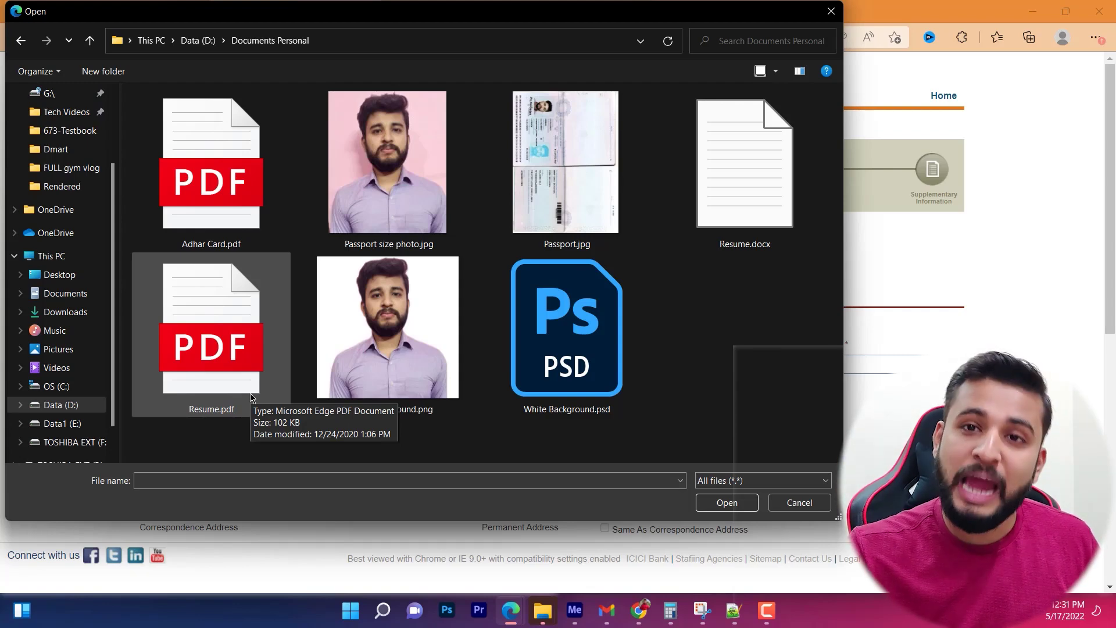
double_click(252, 397)
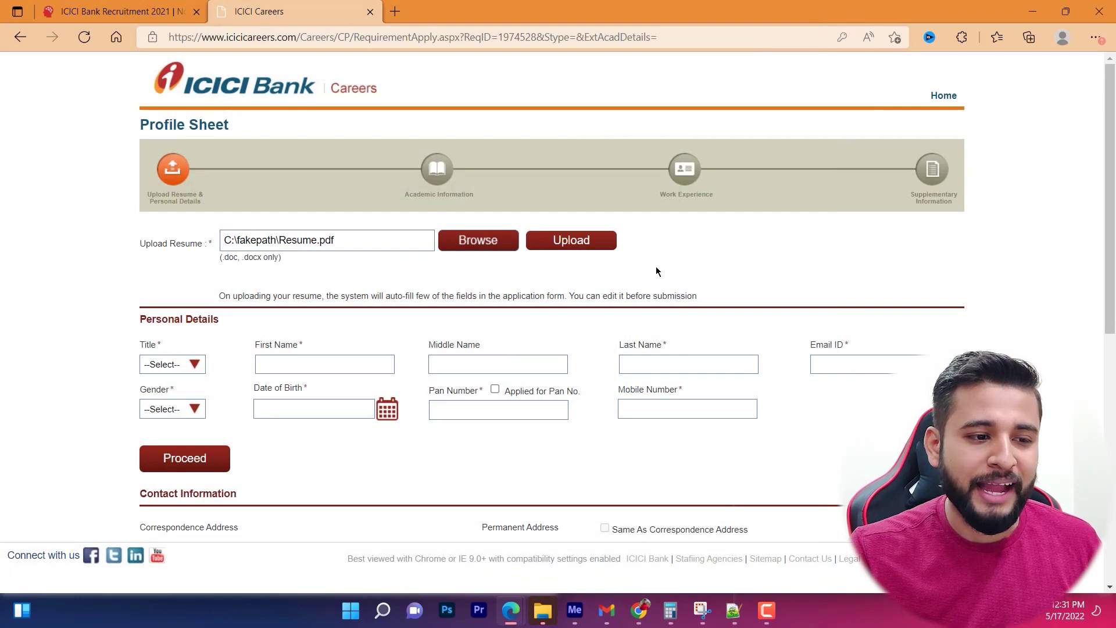
left_click(588, 246)
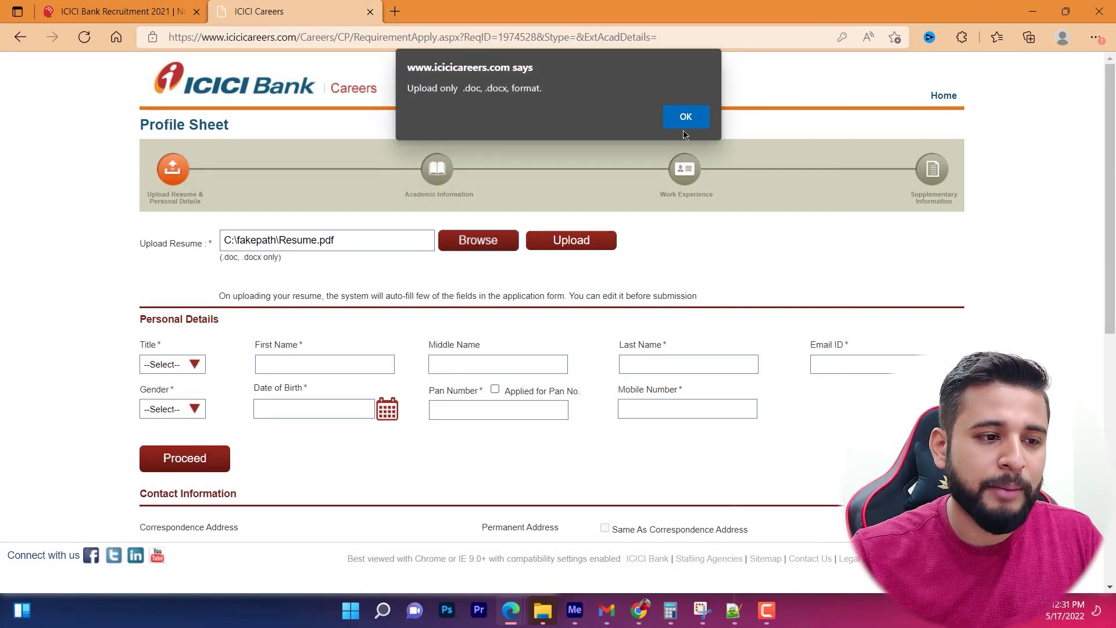
left_click(686, 116)
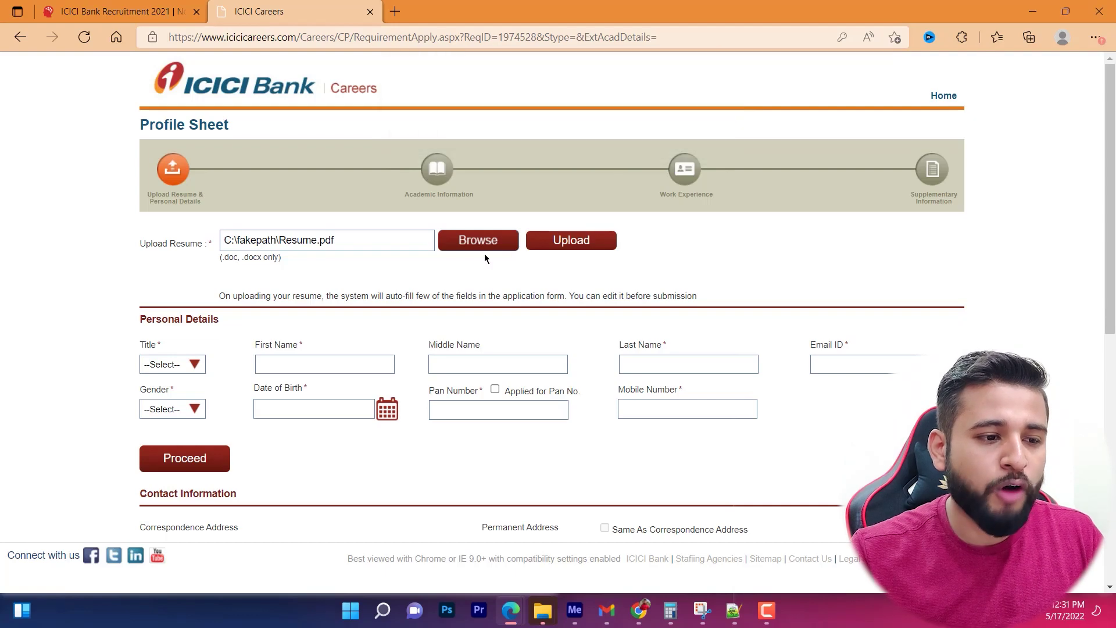
Upload Resume.docx instead and dismiss the failed-upload message.
left_click(465, 244)
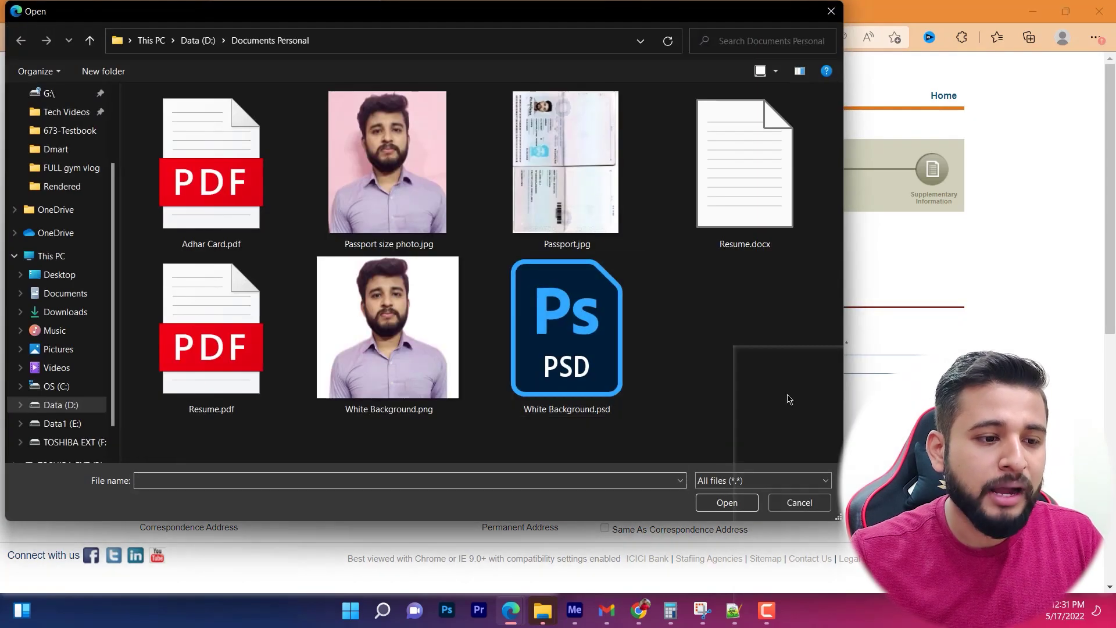
left_click(756, 480)
left_click(755, 495)
double_click(767, 217)
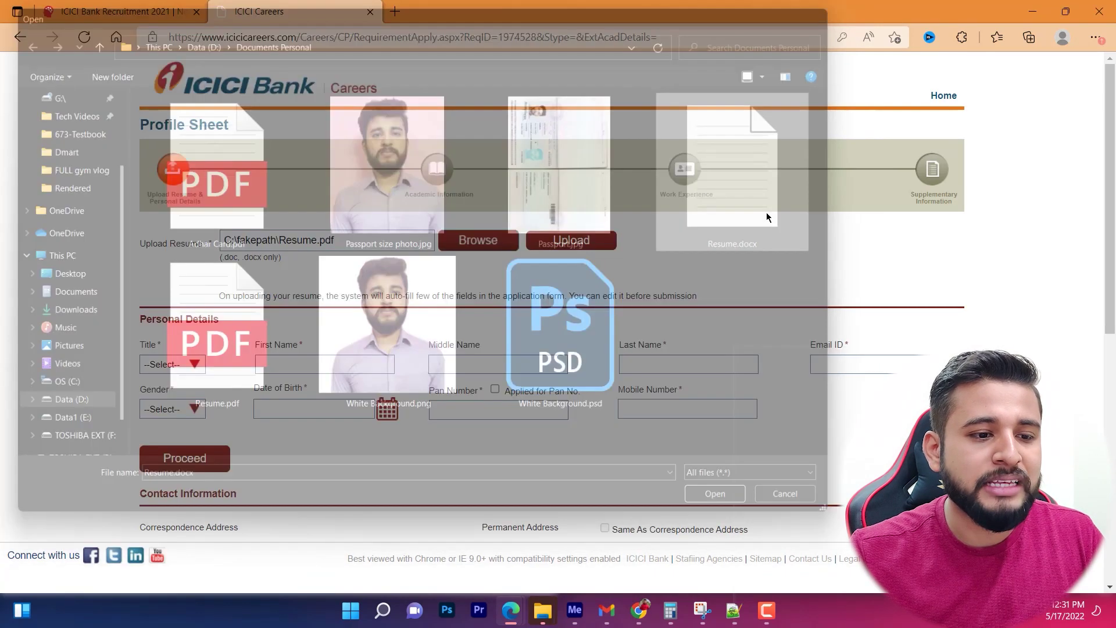
left_click(579, 249)
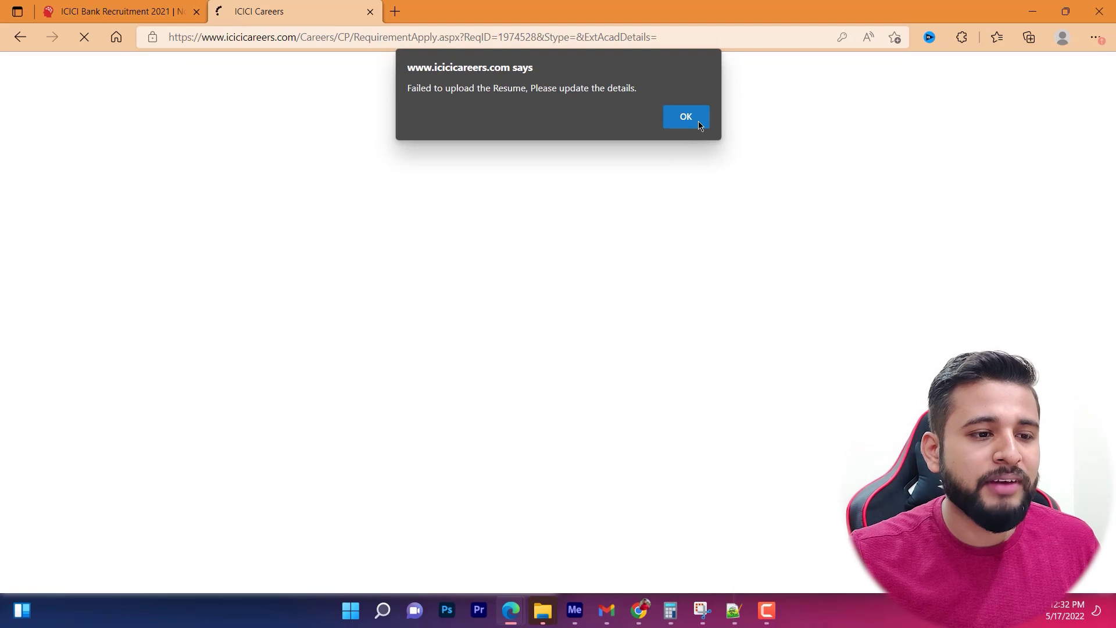
left_click(698, 121)
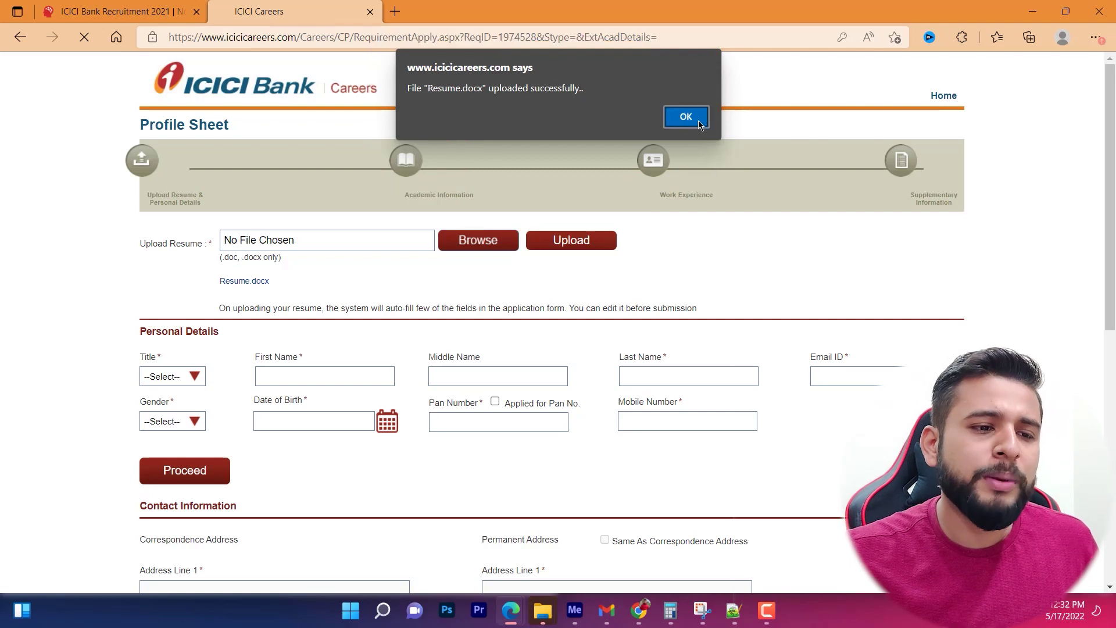
Dismiss the 'Resume.docx uploaded successfully' alert.
left_click(678, 121)
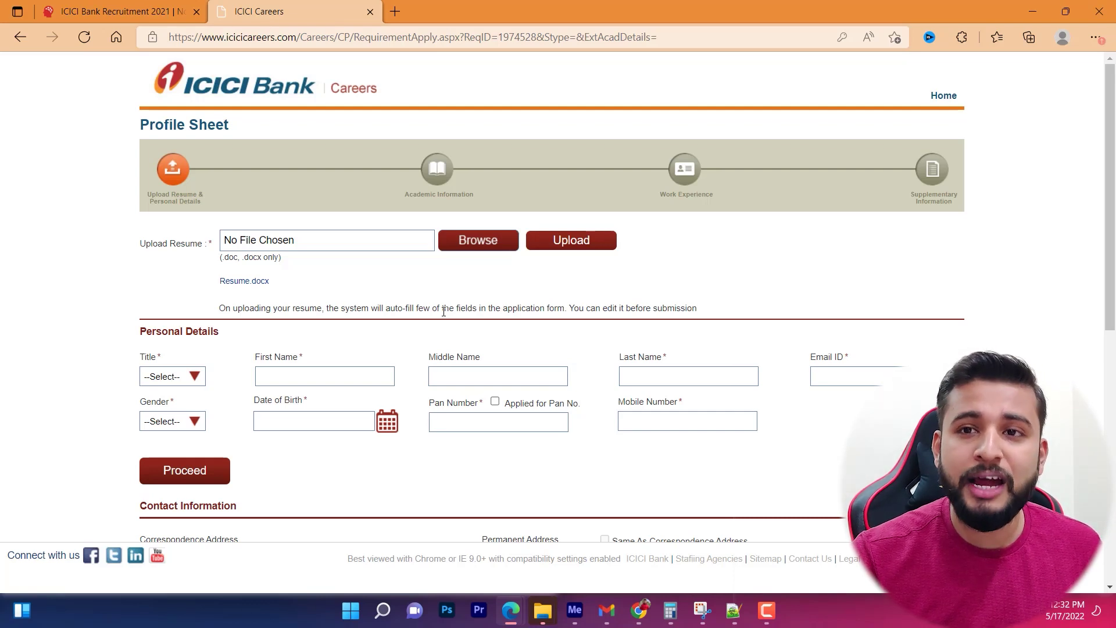
Set title Mr., enter the applicant's first and last name, and start the email address.
left_click(194, 377)
left_click(151, 405)
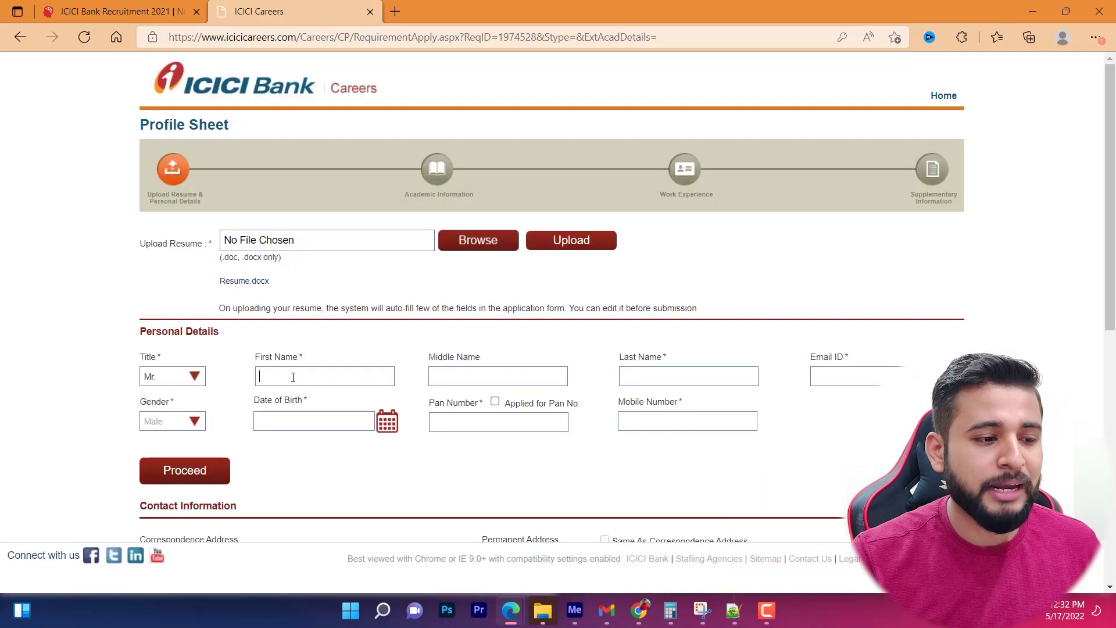
left_click(293, 377)
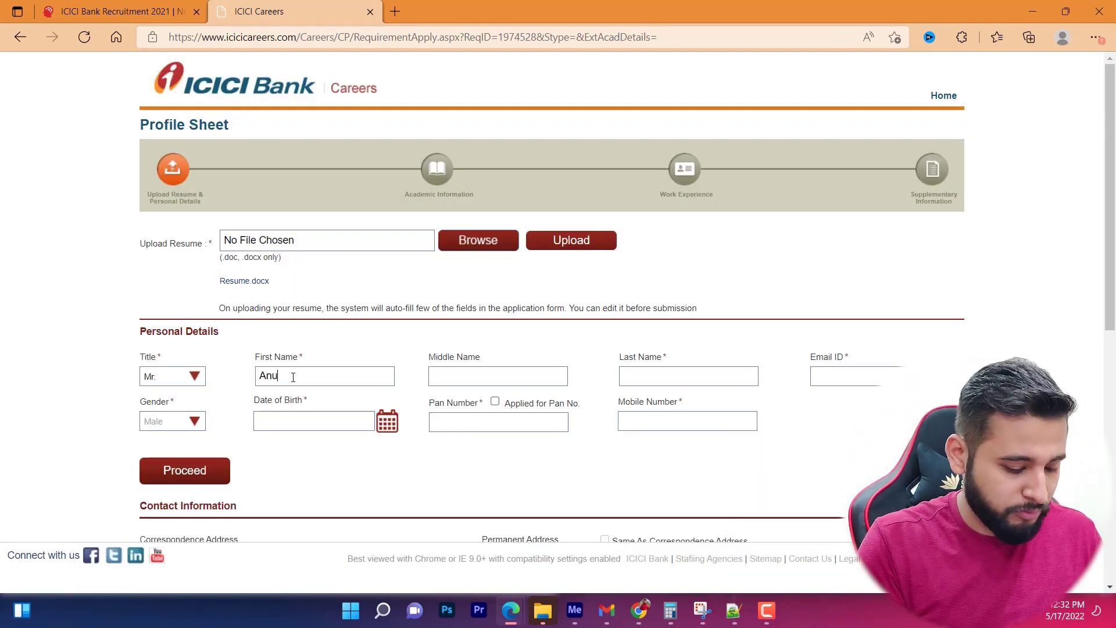
key("Tab")
key("Tab")
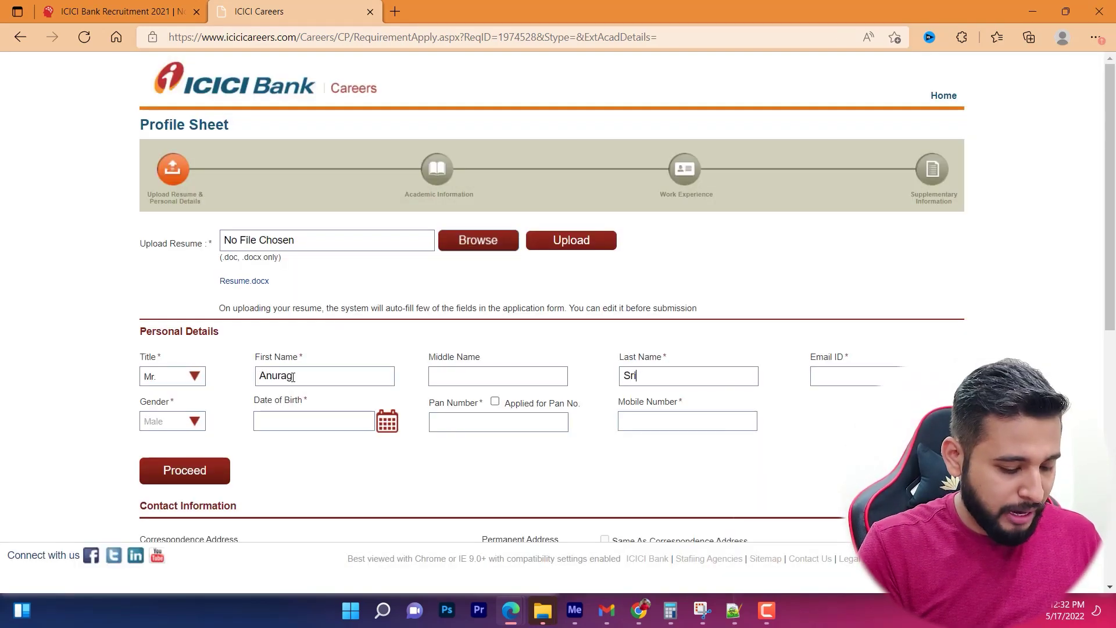
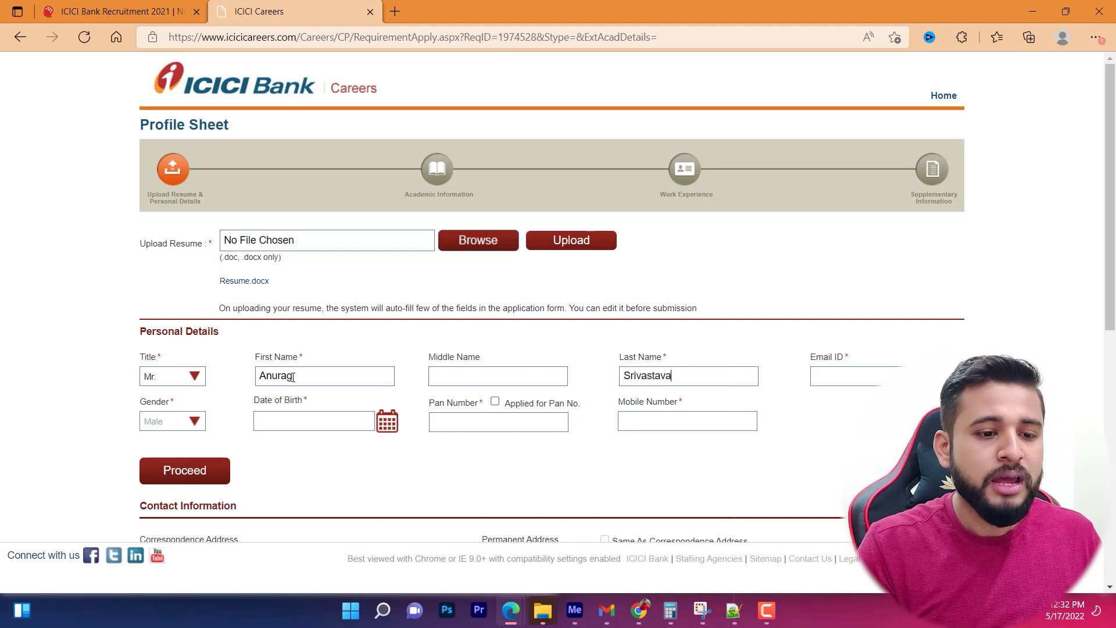
key("Tab")
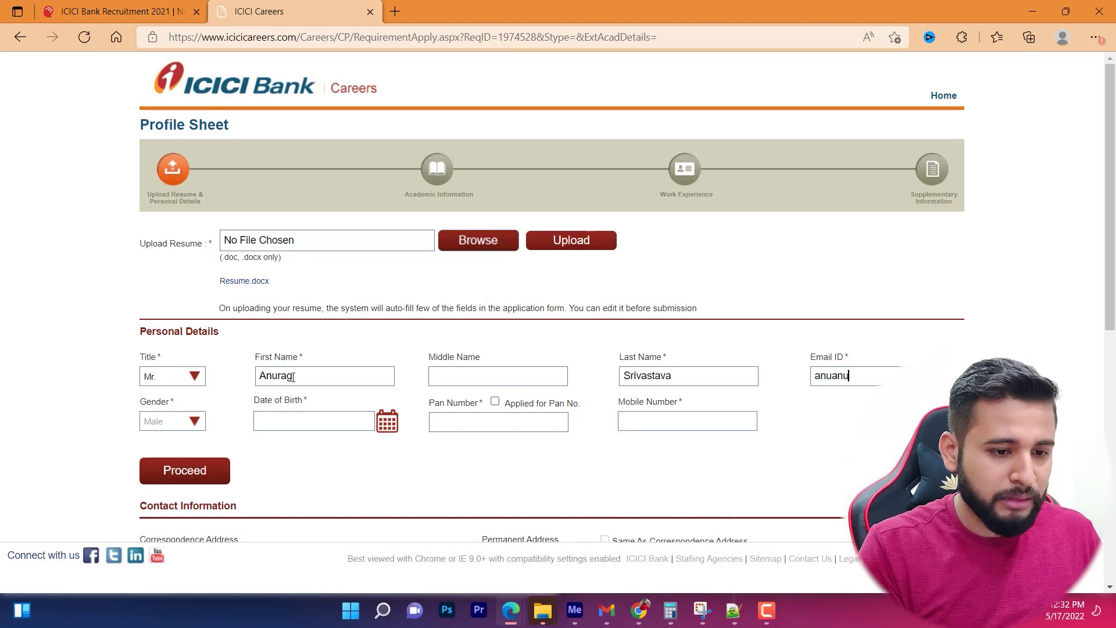
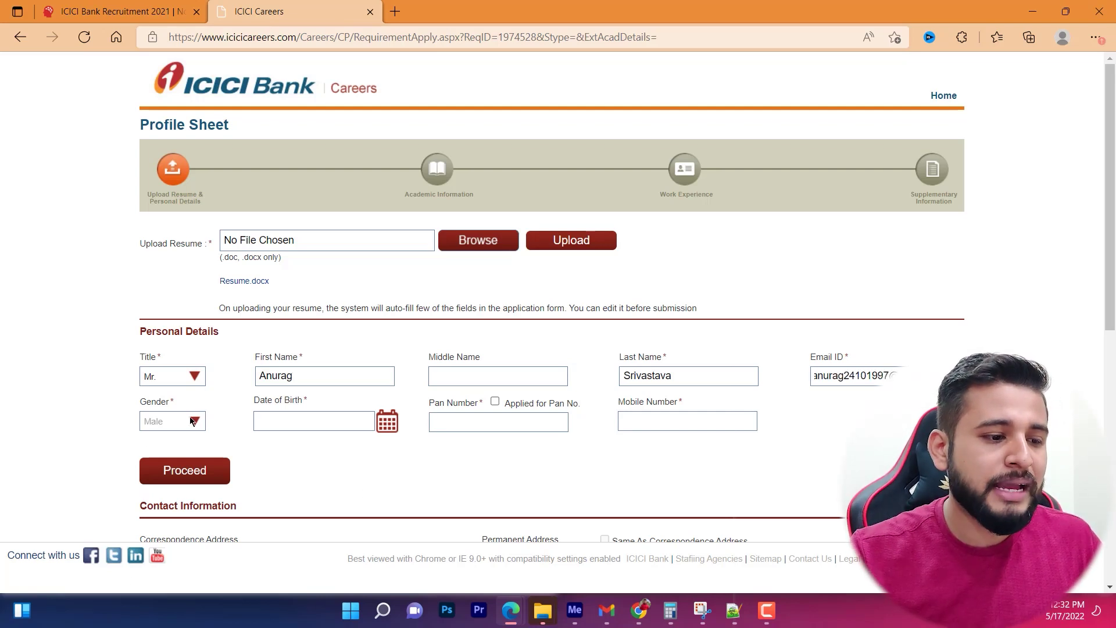
left_click(297, 428)
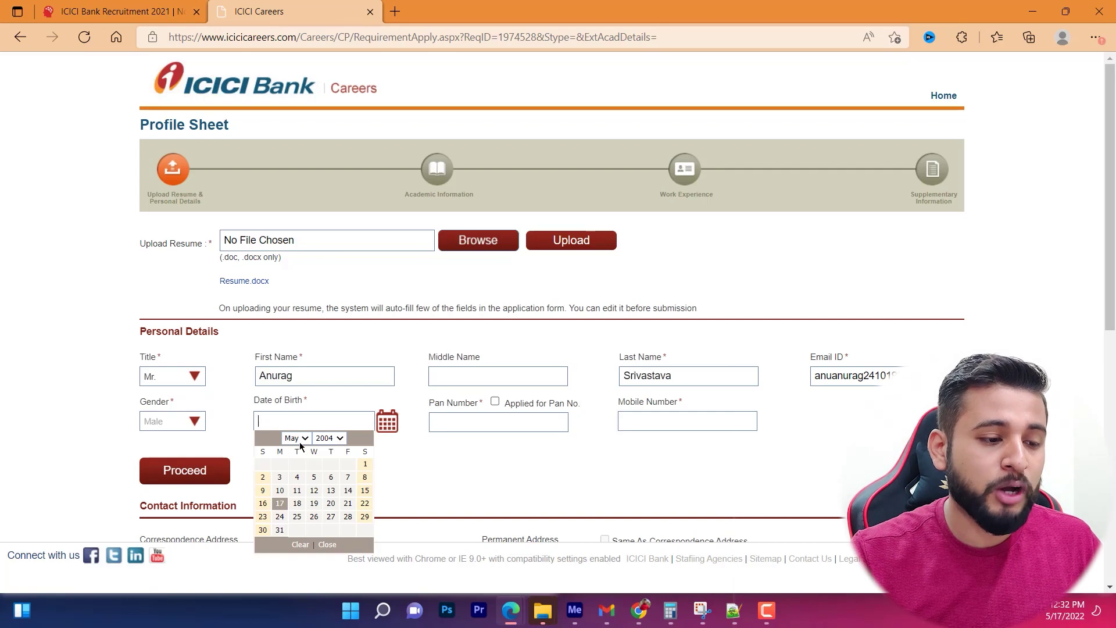
left_click(335, 439)
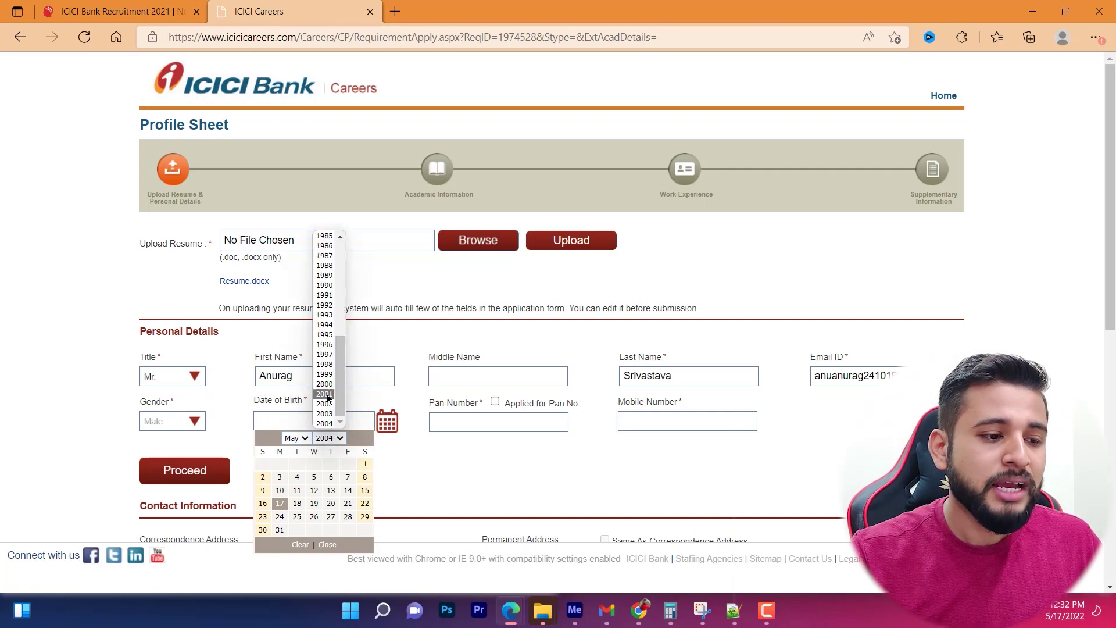
left_click(331, 353)
left_click(303, 437)
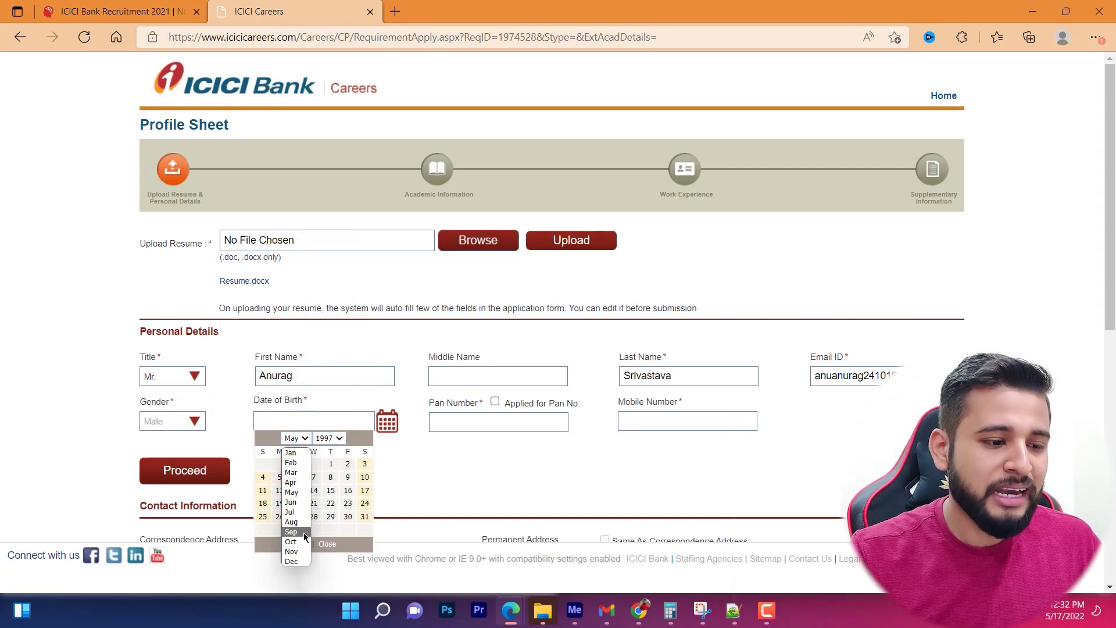
left_click(302, 542)
left_click(348, 504)
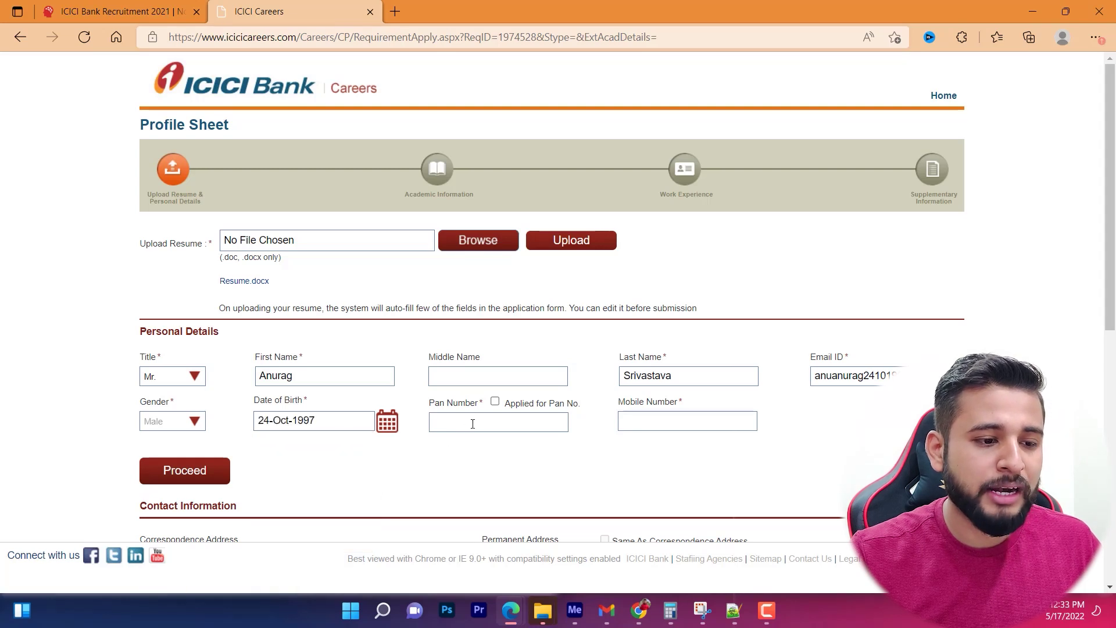
left_click(496, 403)
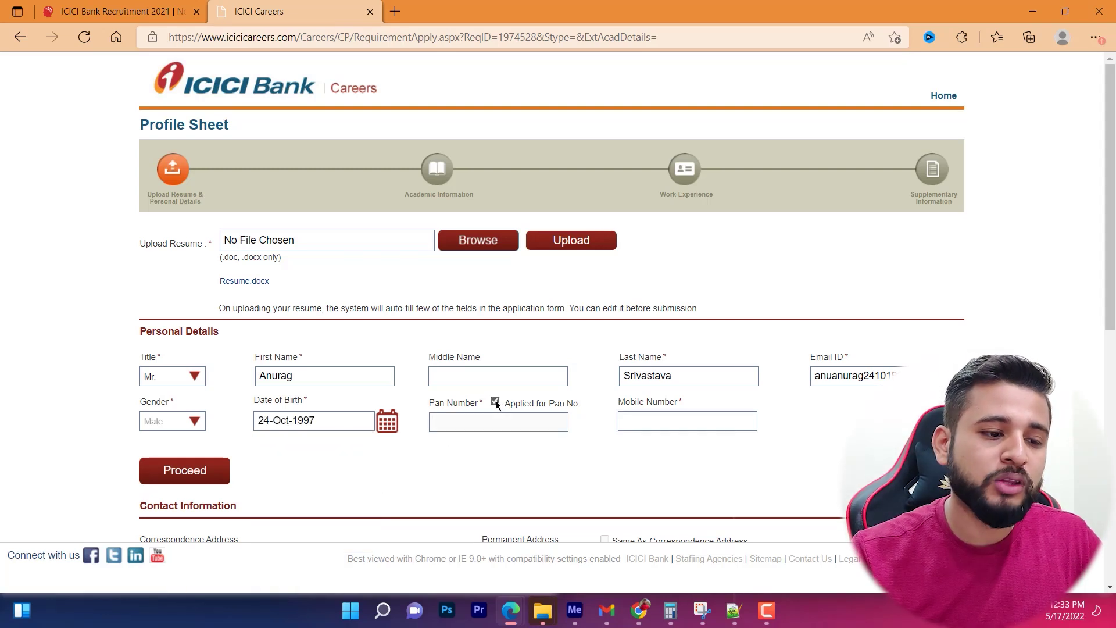
left_click(664, 418)
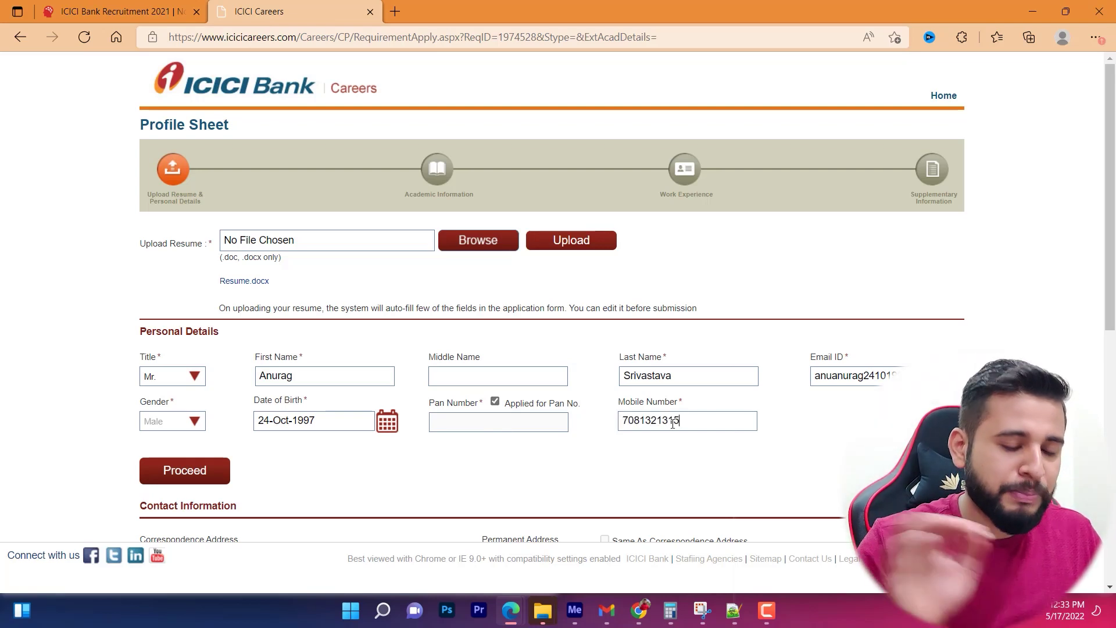
scroll(304, 395, "down", 2)
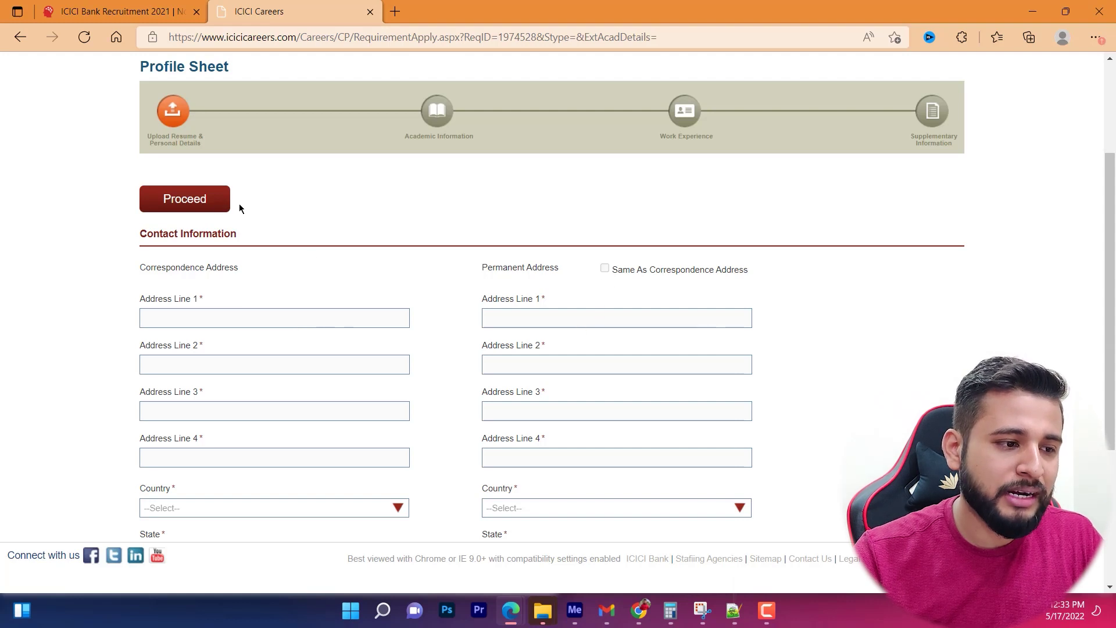
Submit the profile sheet and dismiss the 'already present in the database' notice.
left_click(183, 206)
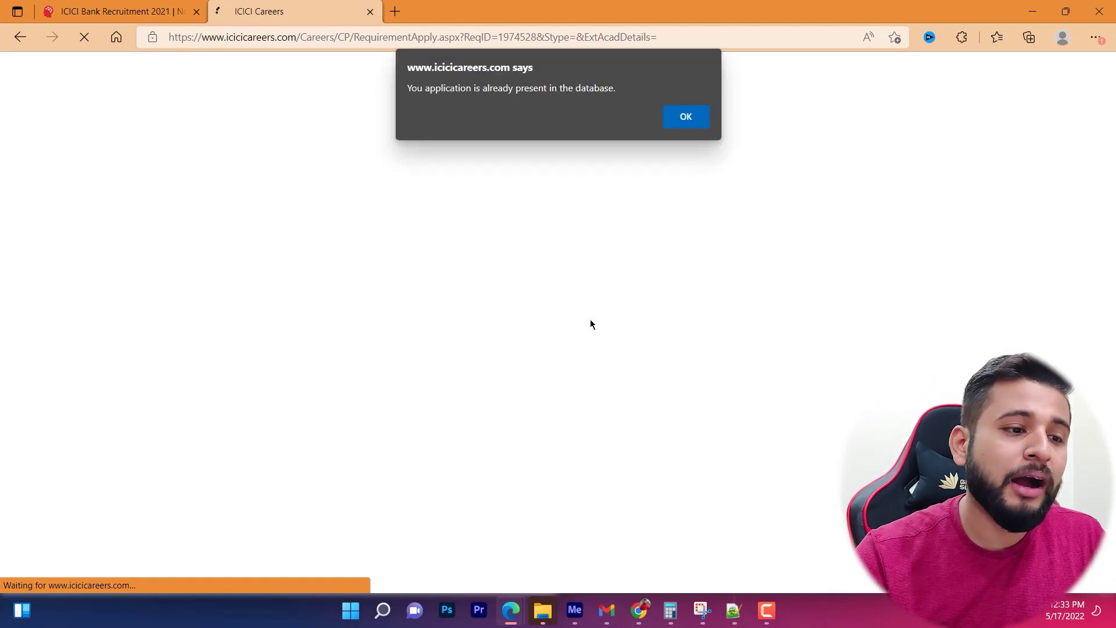
left_click_drag(411, 87, 616, 88)
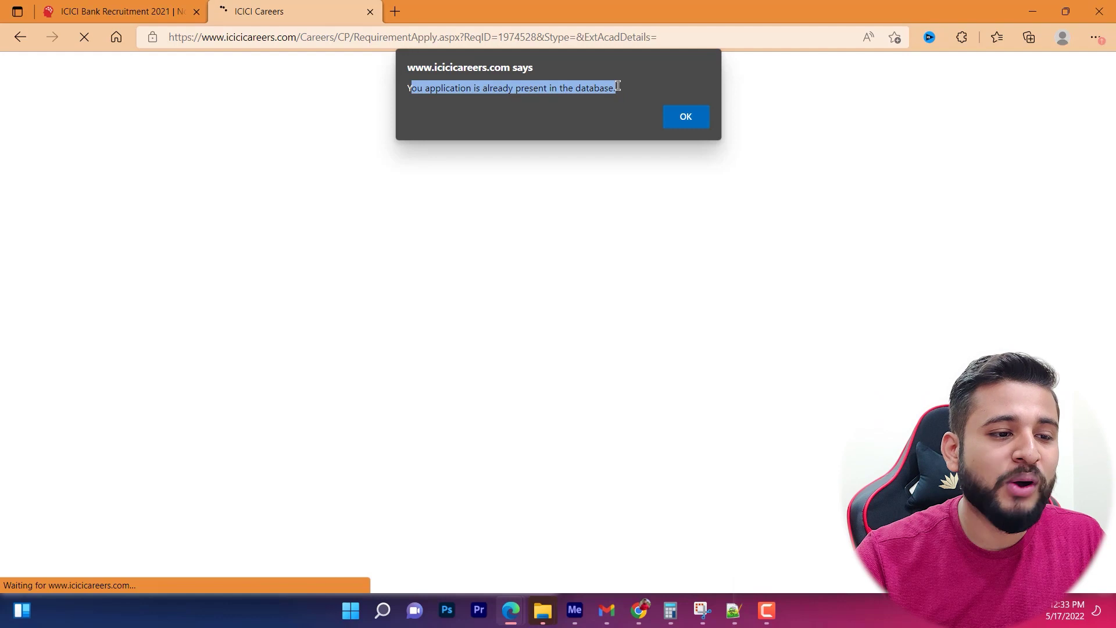
left_click(698, 125)
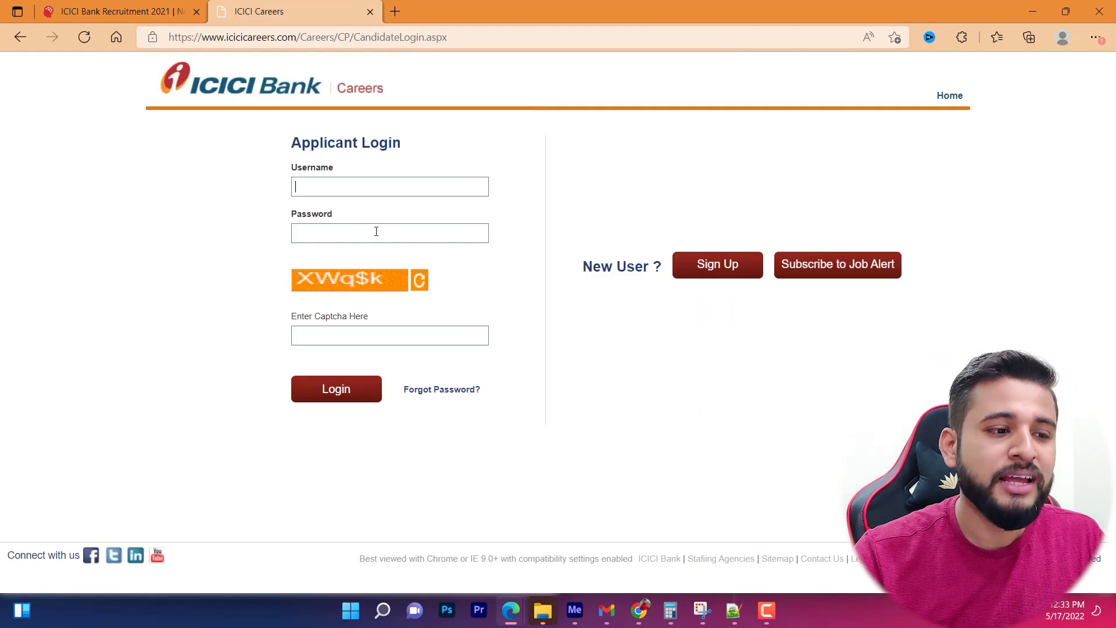
Sign in, save the password, and retry the Phone Banking Officer job, dismissing the already-applied notice.
left_click(368, 192)
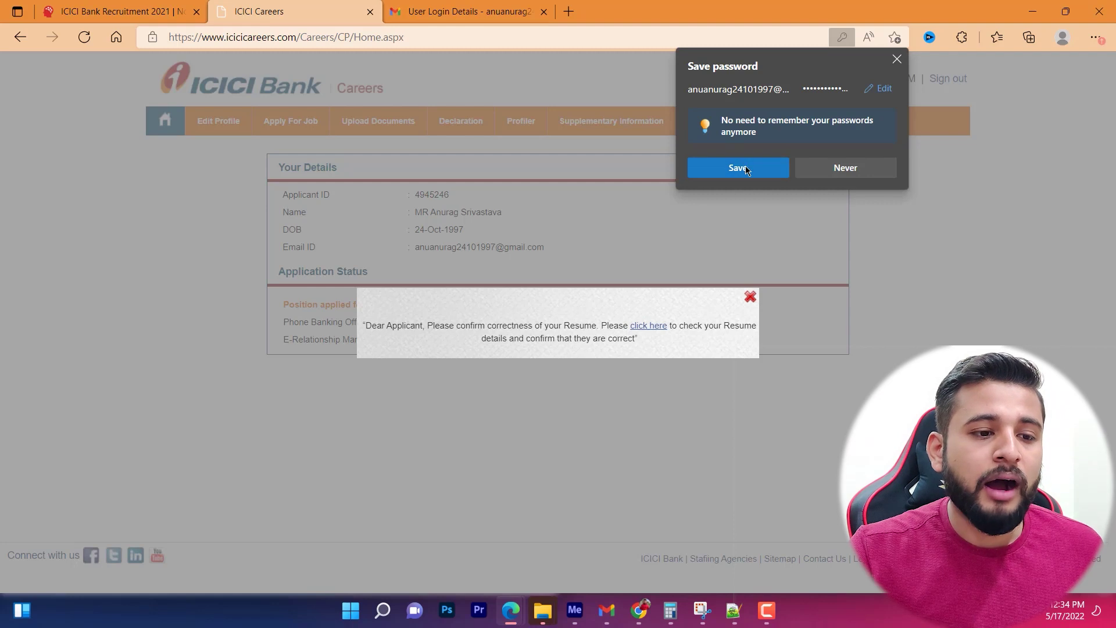
left_click(734, 168)
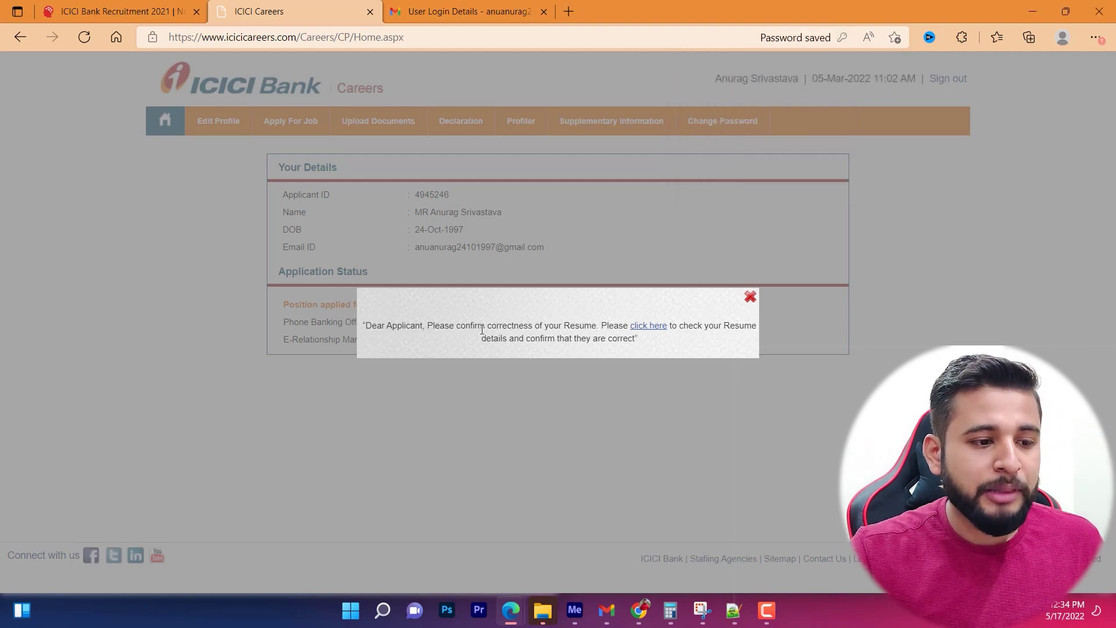
left_click(749, 296)
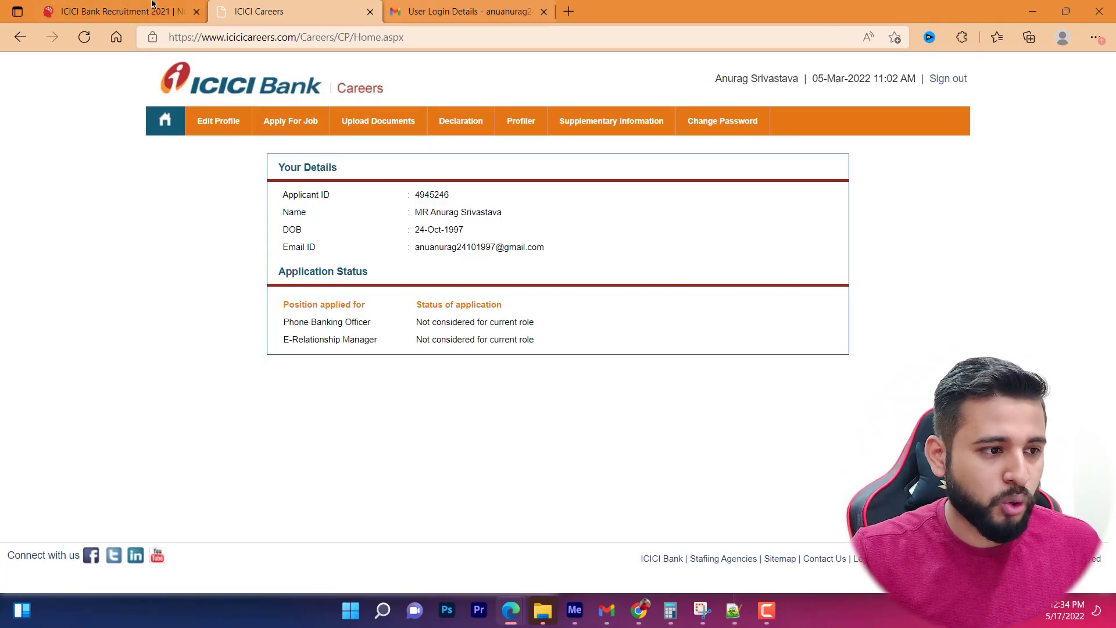
left_click(116, 11)
left_click(433, 256)
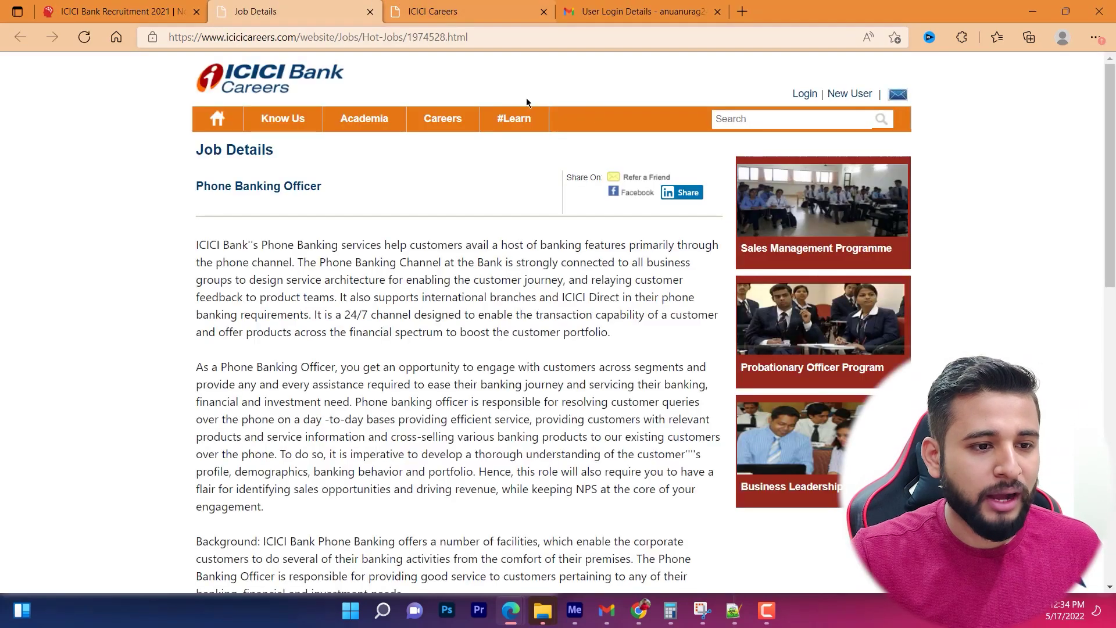
scroll(268, 482, "down", 10)
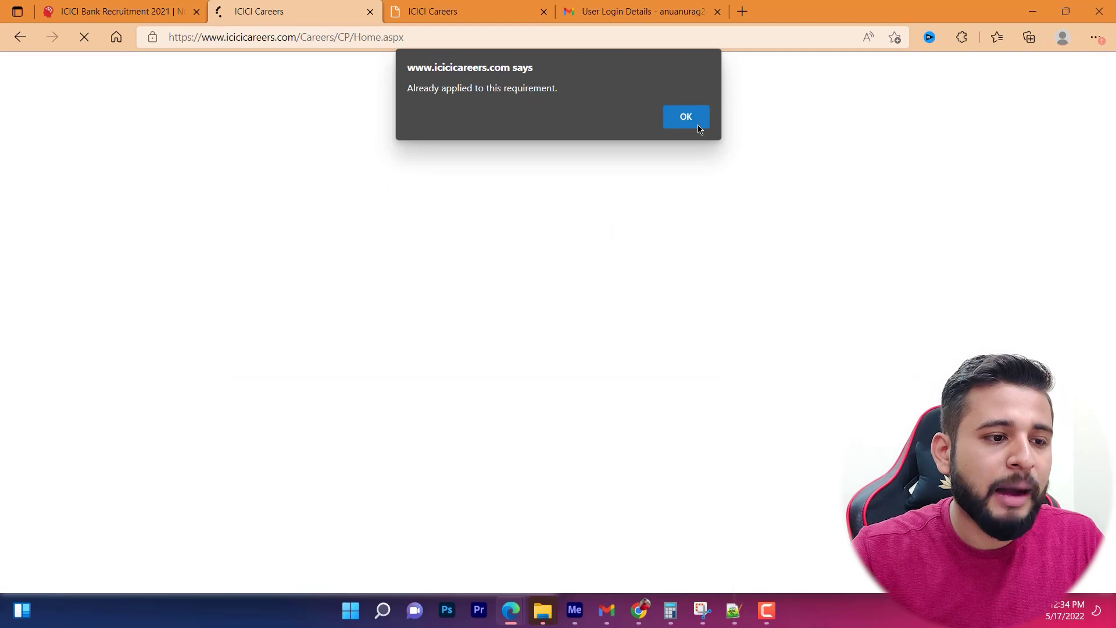
left_click(687, 118)
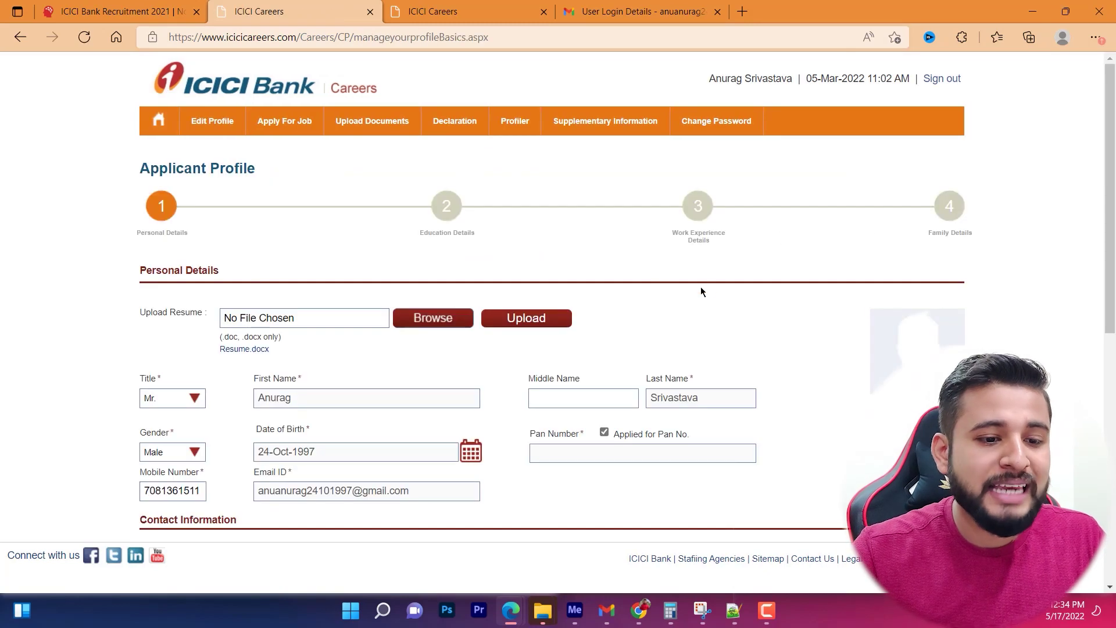
scroll(779, 323, "down", 9)
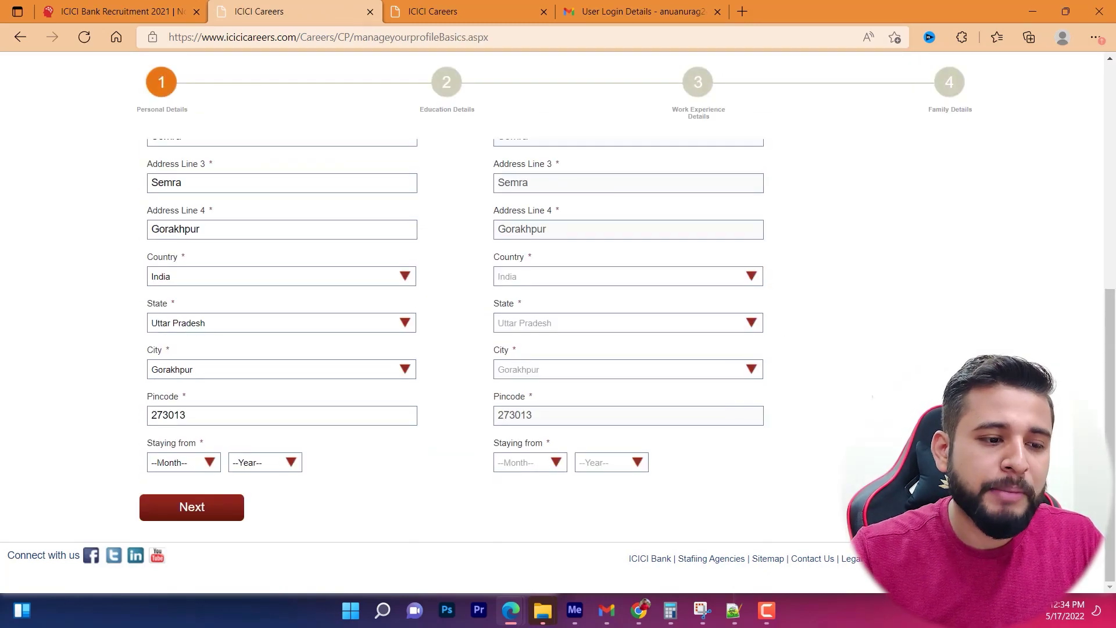
scroll(779, 323, "up", 9)
scroll(814, 326, "down", 9)
scroll(812, 325, "up", 9)
scroll(813, 320, "down", 9)
left_click(175, 515)
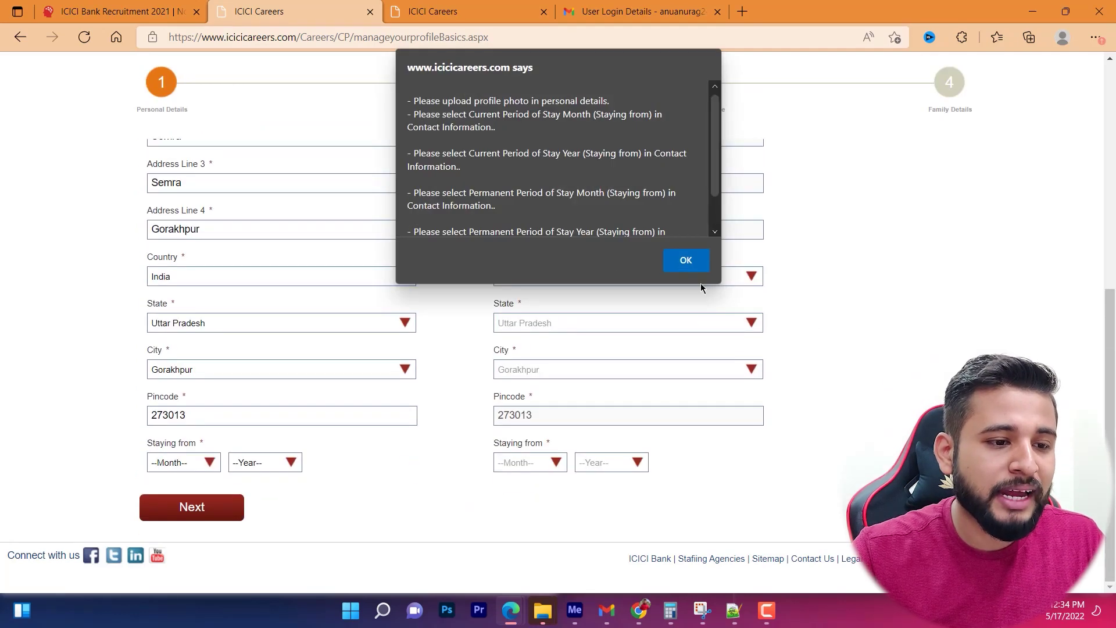
left_click(686, 261)
scroll(468, 269, "up", 9)
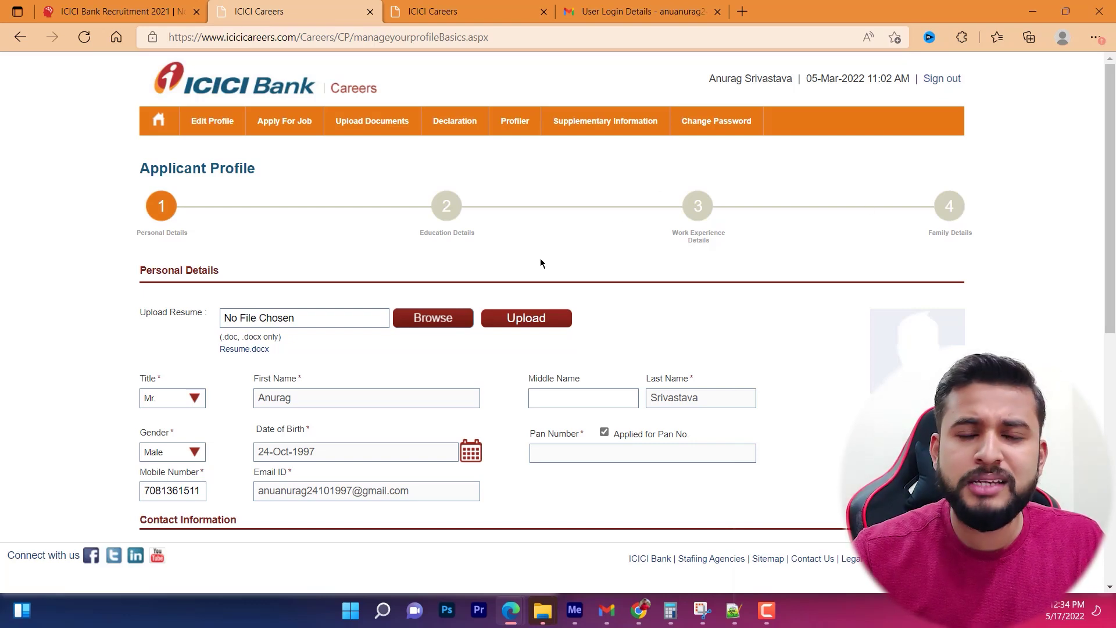
Upload Passport size photo.jpg as the profile photo after White Background.png exceeds 200 kb.
left_click(433, 317)
double_click(427, 346)
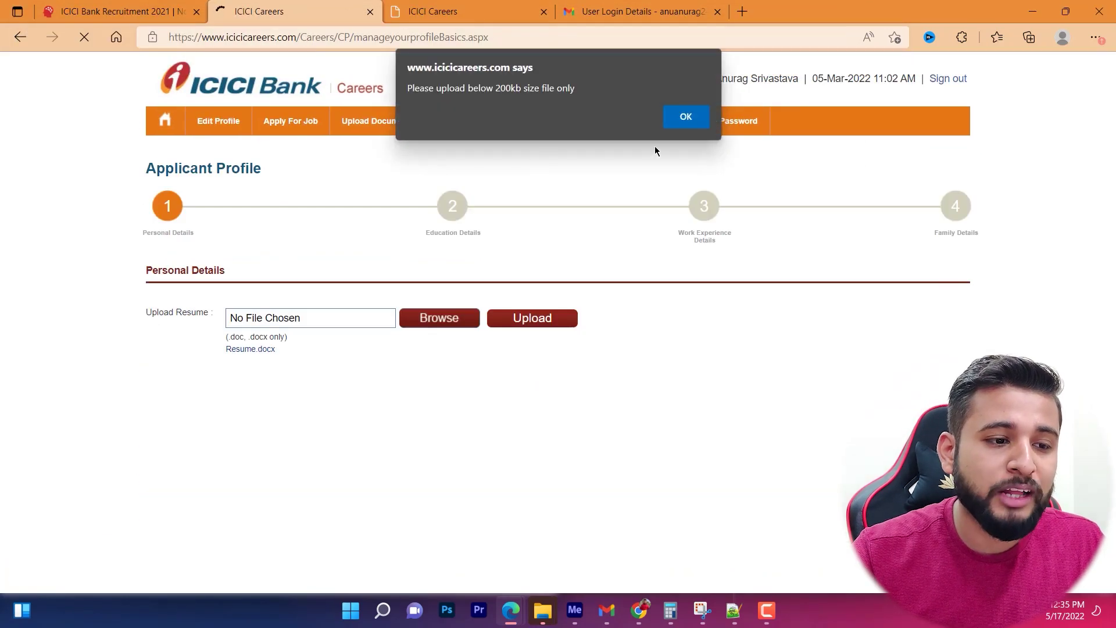
left_click(670, 113)
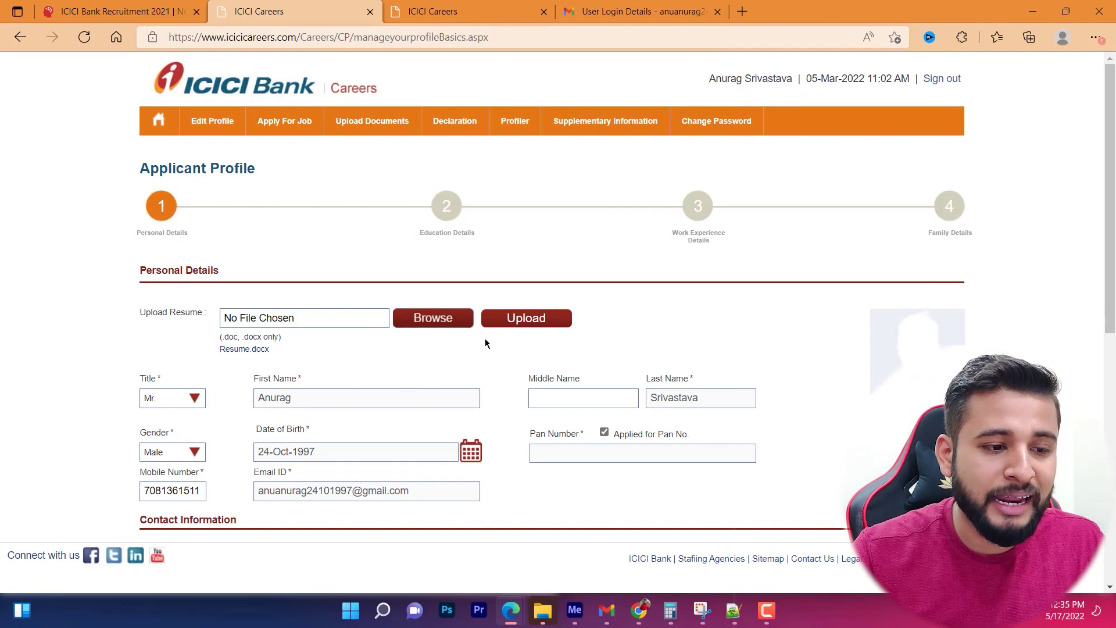
left_click(433, 317)
double_click(447, 186)
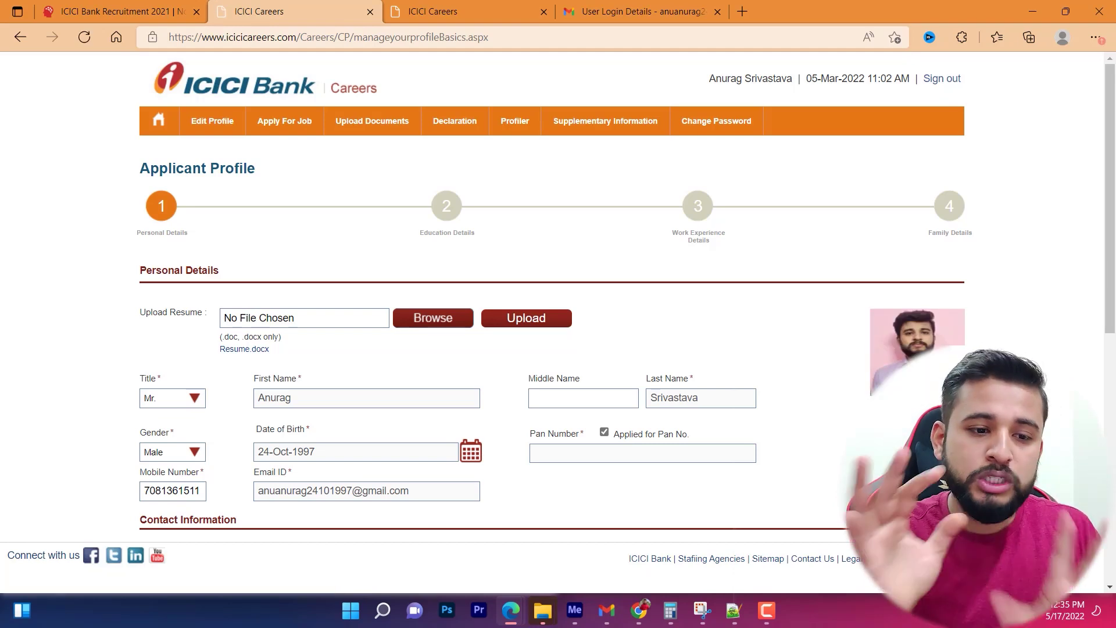
scroll(995, 336, "down", 5)
scroll(995, 337, "up", 4)
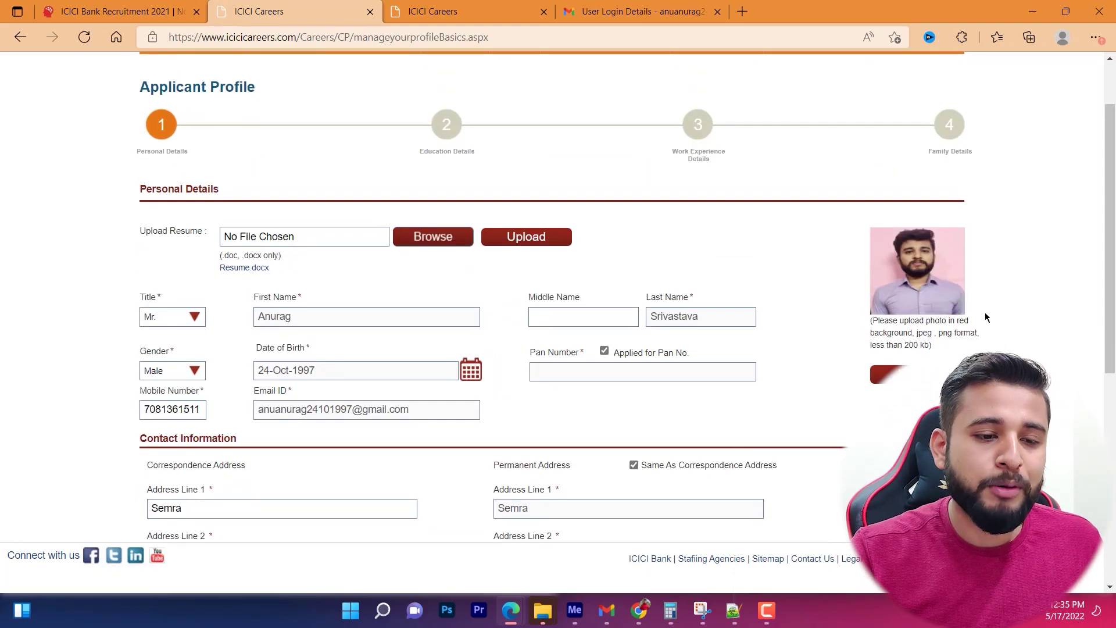